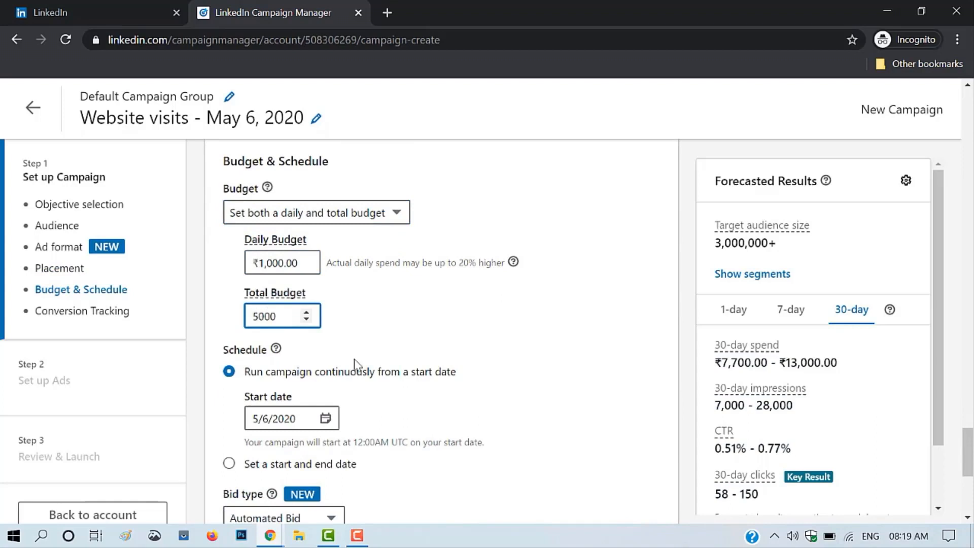
# Step: Confirm the ₹5,000 total budget and schedule the campaign from 5/7/2020 to 5/11/2020
pyautogui.click(325, 363)
pyautogui.click(373, 350)
pyautogui.click(284, 460)
pyautogui.click(317, 345)
pyautogui.click(348, 438)
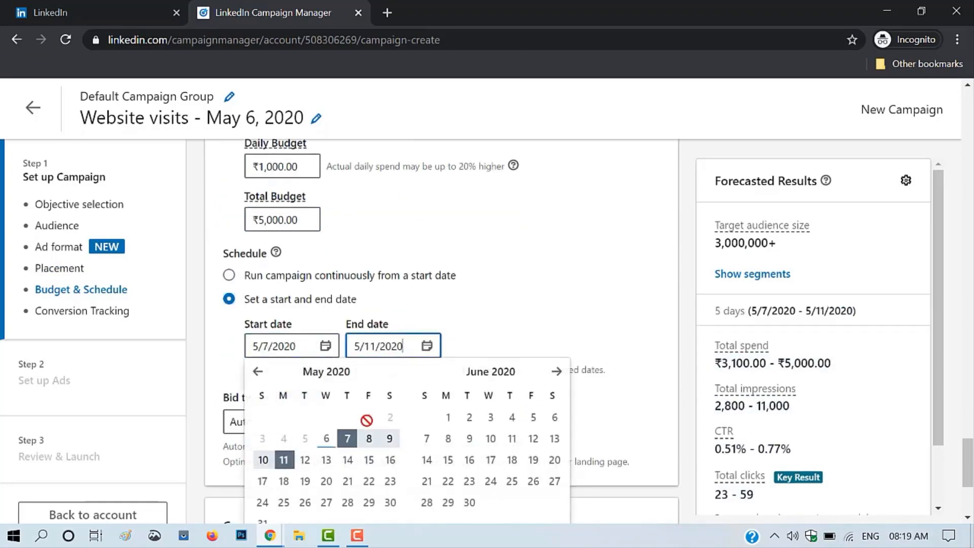
pyautogui.click(478, 320)
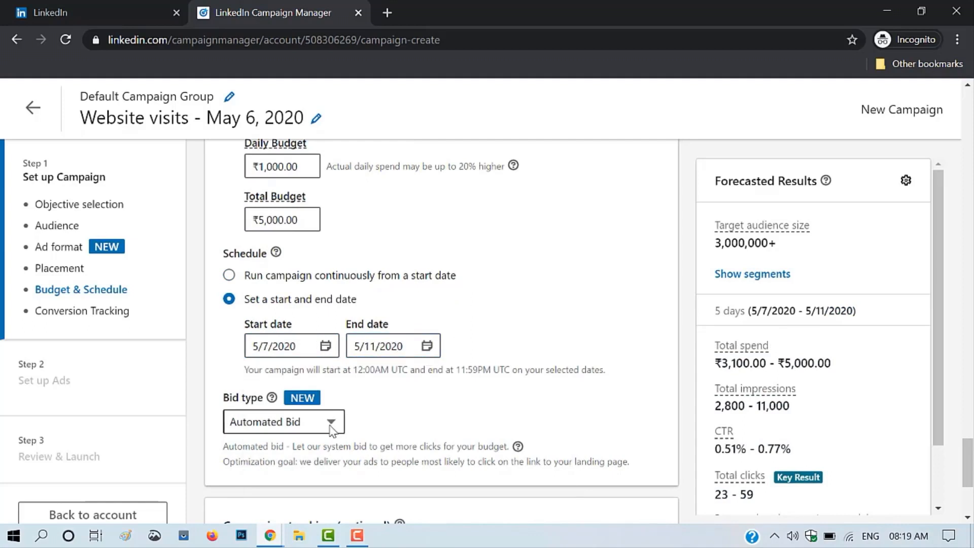
# Step: Save the campaign setup without adding conversions and continue to the ad setup stage
pyautogui.scroll(-4, 331, 428)
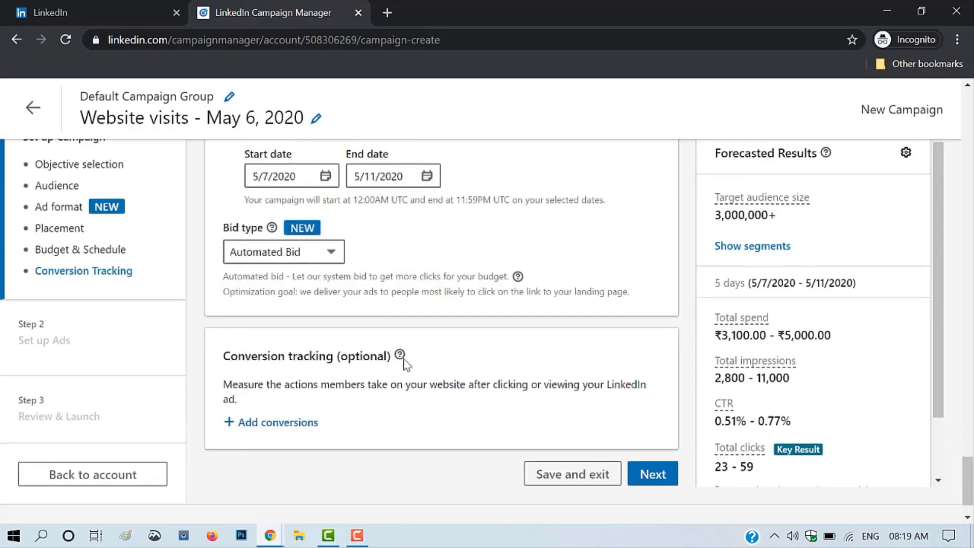
pyautogui.click(653, 423)
pyautogui.click(748, 388)
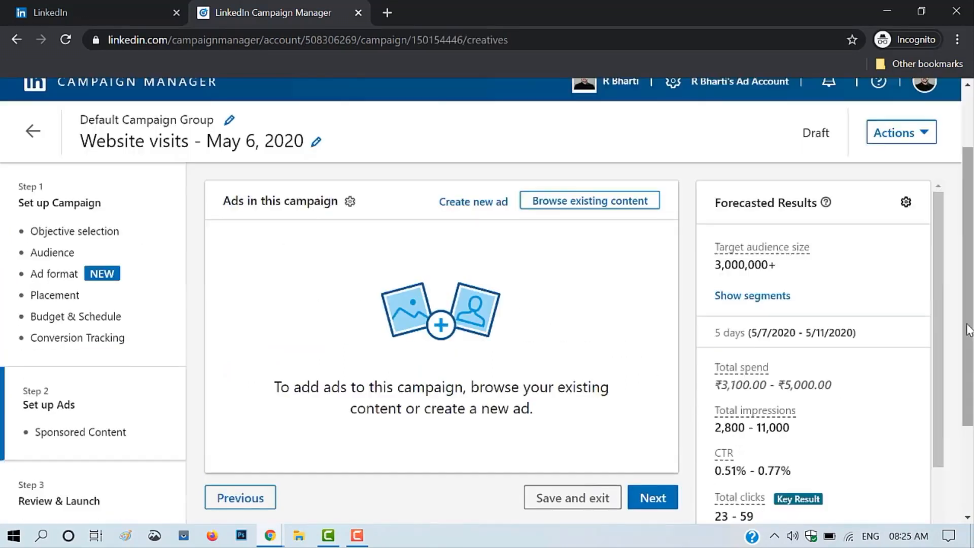
pyautogui.click(474, 204)
pyautogui.click(308, 176)
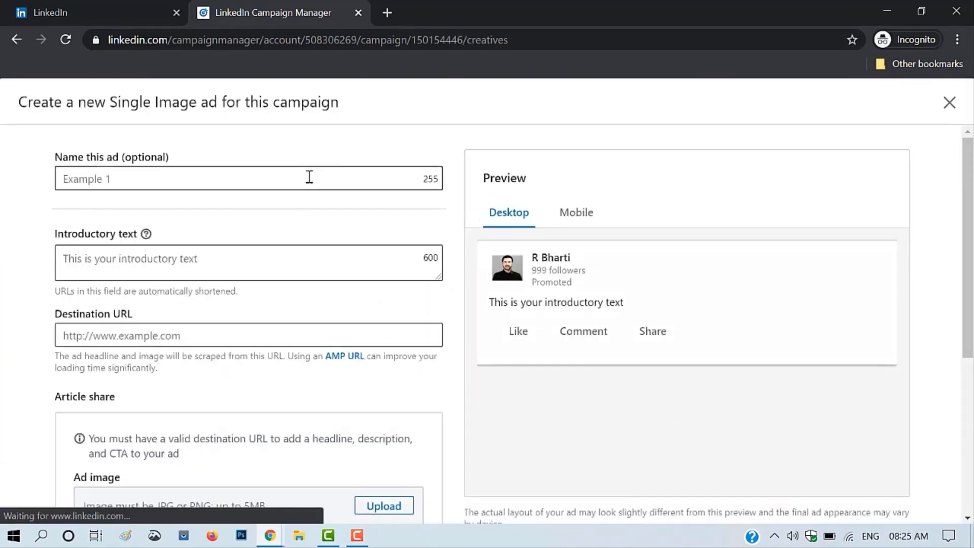
pyautogui.write('Secure Future_May2020')
pyautogui.click(265, 260)
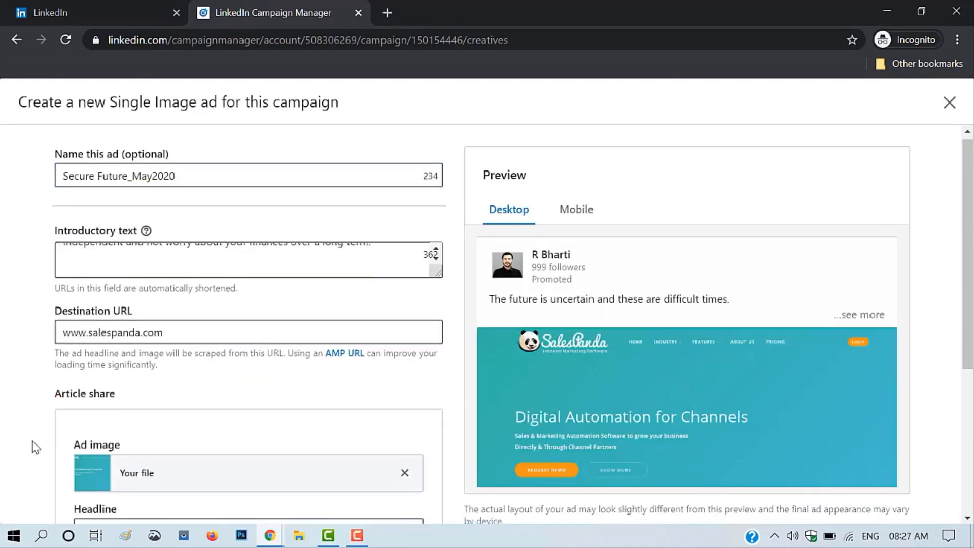
# Step: Replace the ad image with the SIP graphic, set the headline to Become Financially Secure and describe the 10% higher client returns
pyautogui.scroll(-2, 32, 447)
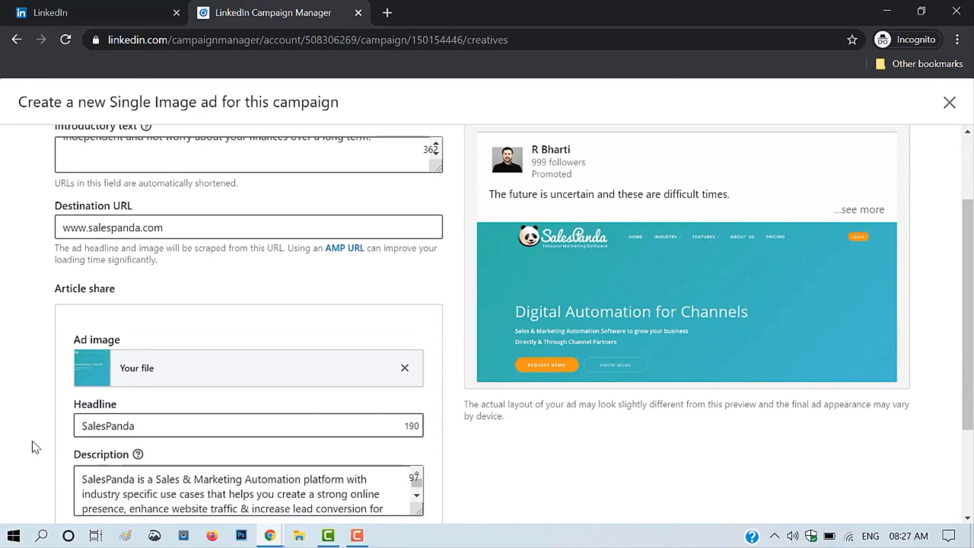
pyautogui.scroll(-3, 33, 446)
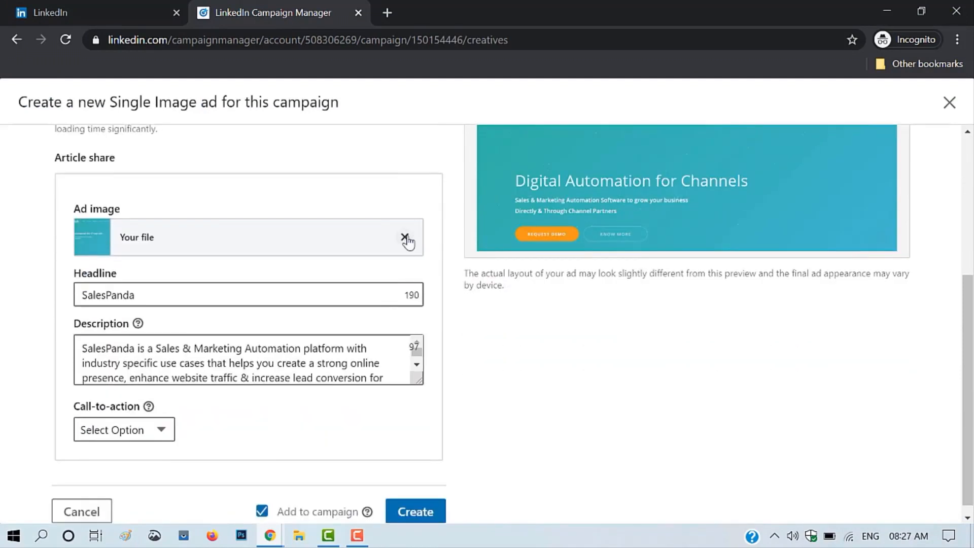
pyautogui.click(404, 237)
pyautogui.click(389, 240)
pyautogui.click(602, 477)
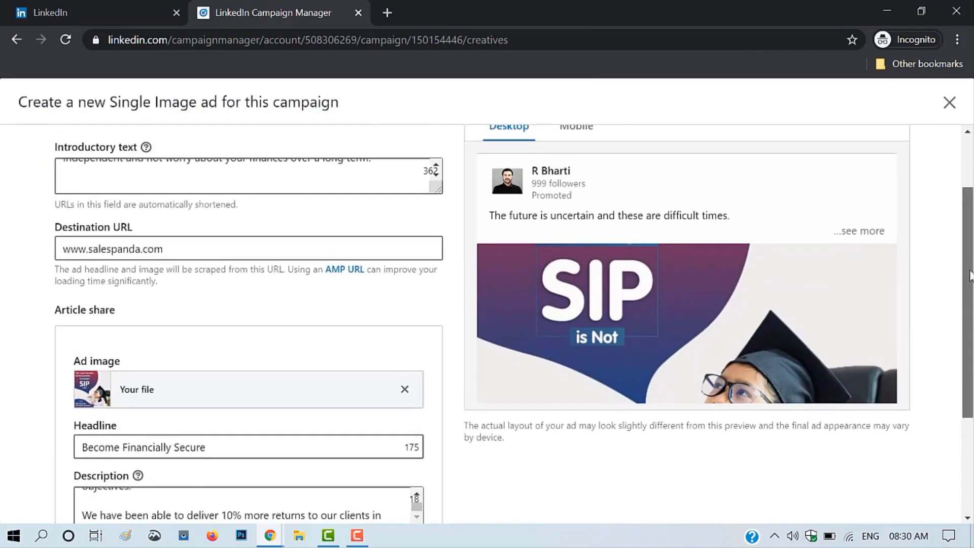
# Step: Set the ad's call-to-action to Learn More and create the ad in the campaign
pyautogui.scroll(-2, 248, 304)
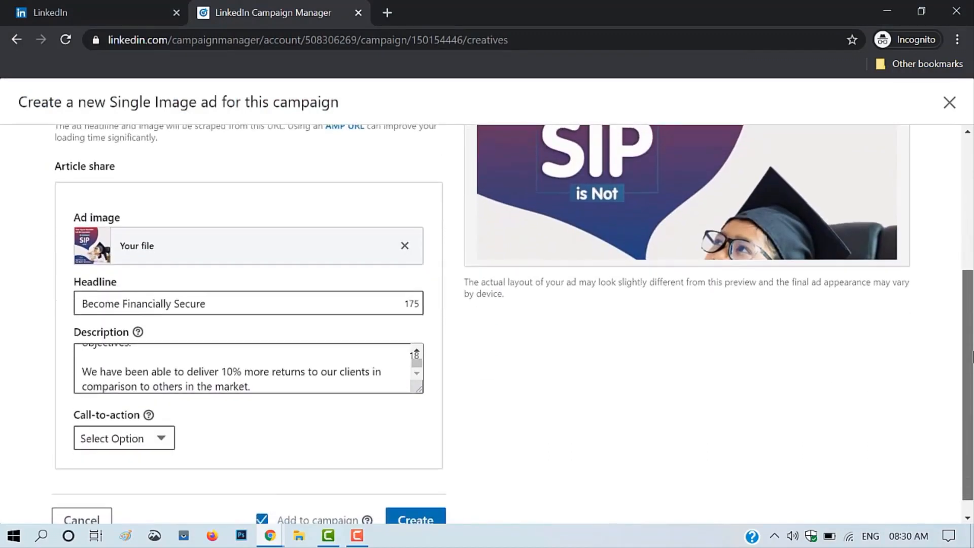
pyautogui.click(127, 423)
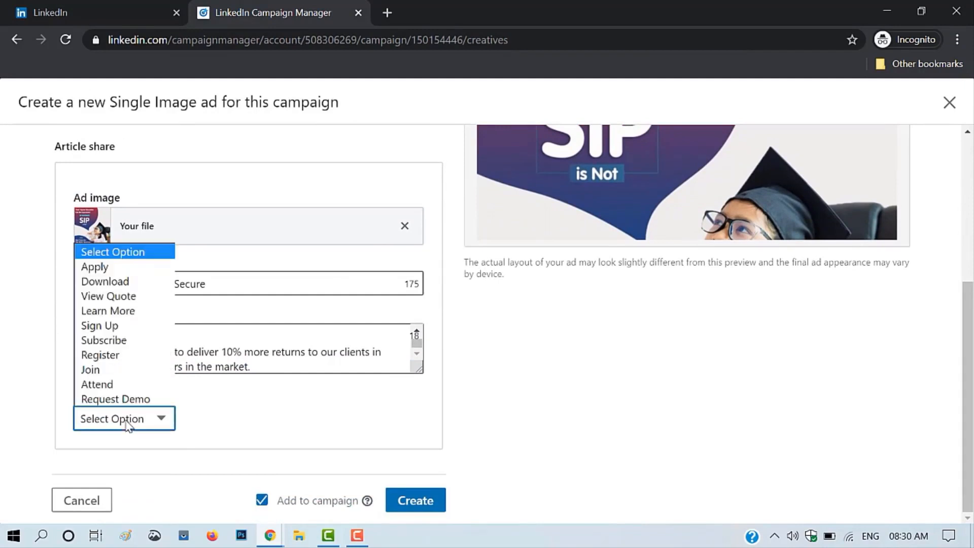
pyautogui.click(108, 310)
pyautogui.click(428, 503)
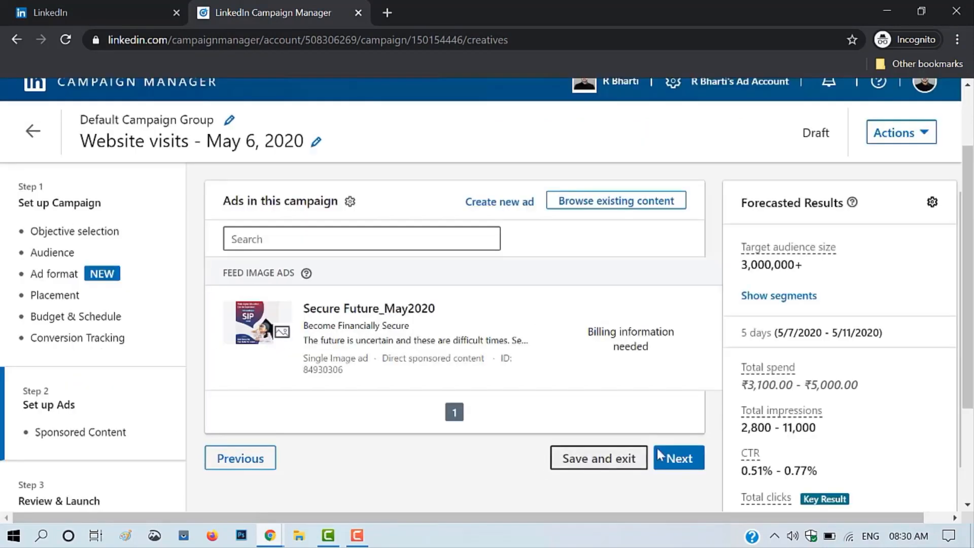
# Step: Continue to the review stage, check the campaign settings and launch the campaign
pyautogui.click(678, 458)
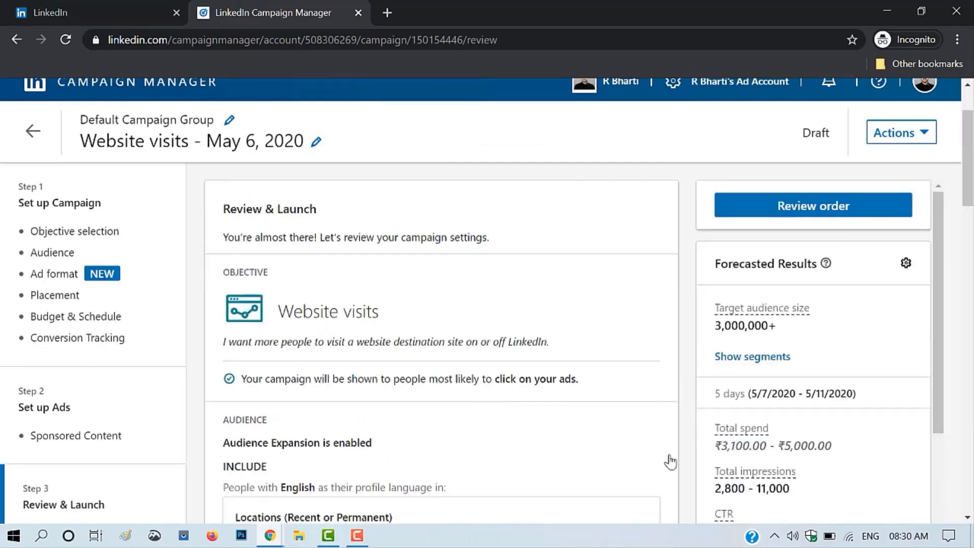
pyautogui.scroll(-6, 670, 462)
pyautogui.scroll(-5, 669, 461)
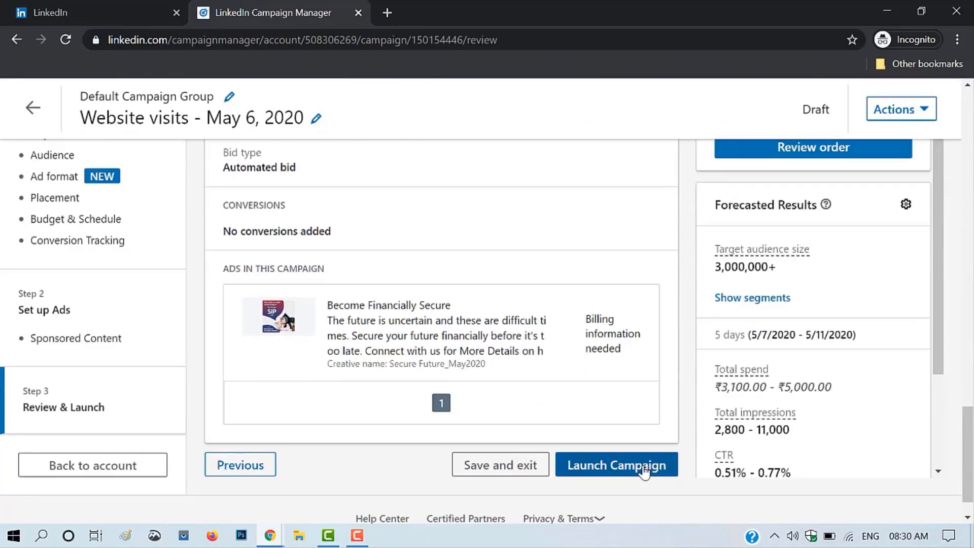
pyautogui.click(644, 470)
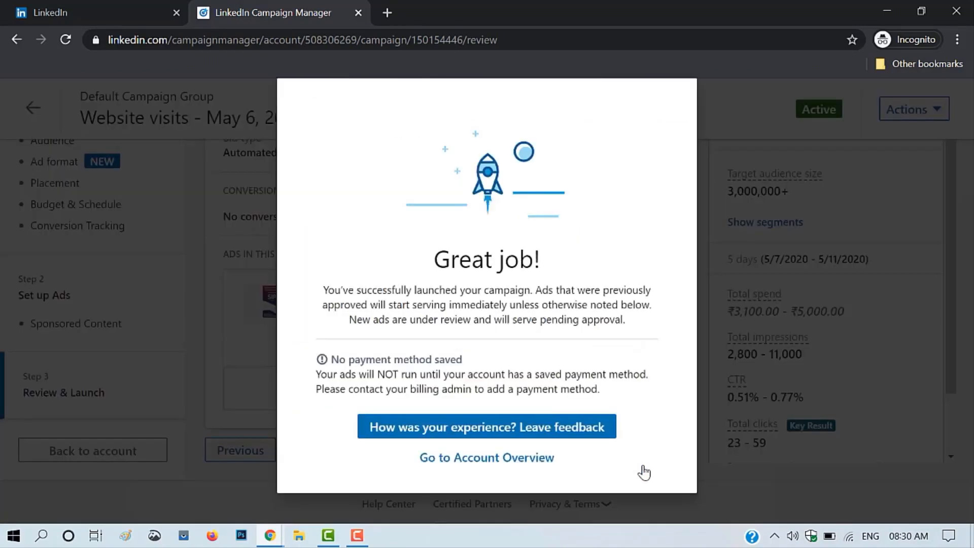
# Step: Return to the account overview and start a new campaign named Campign_List Audience with the Engagement objective
pyautogui.click(522, 463)
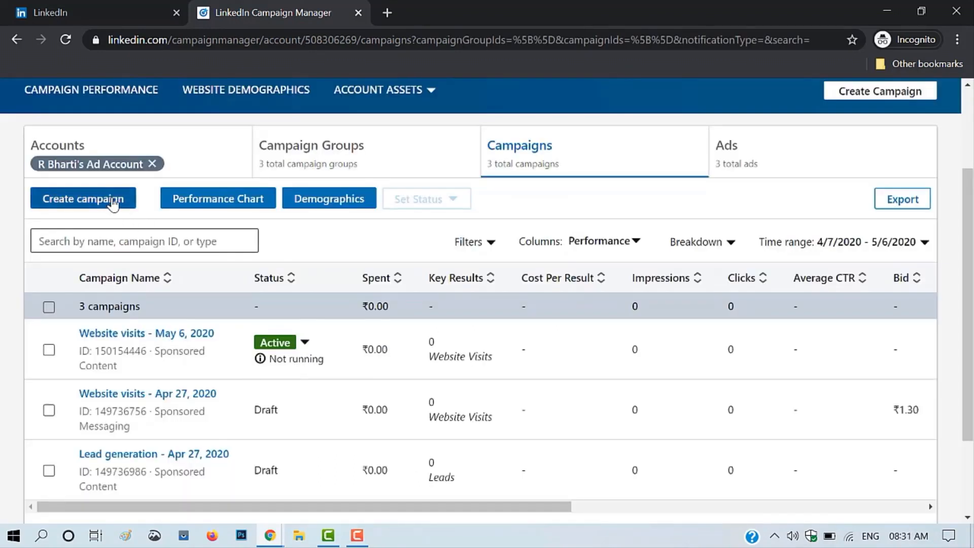
pyautogui.click(113, 202)
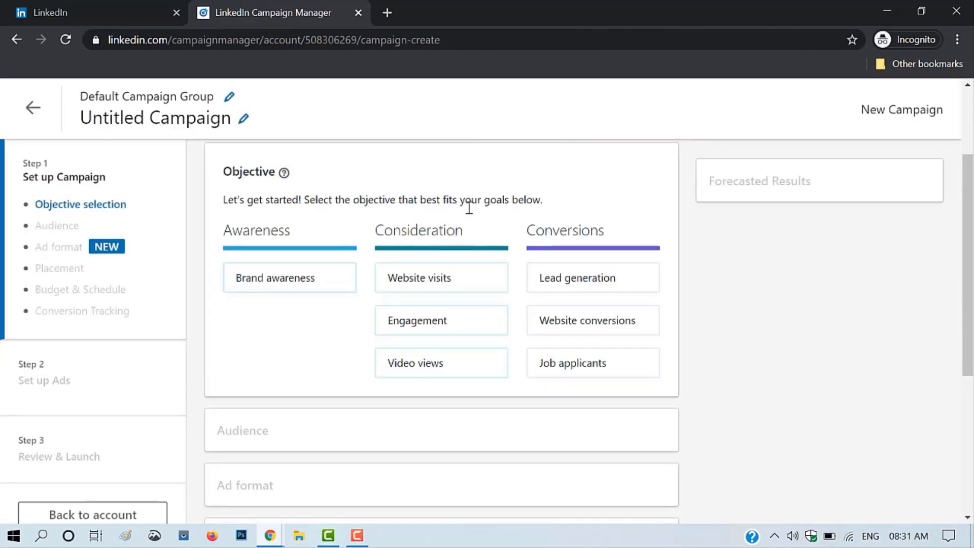
pyautogui.click(450, 328)
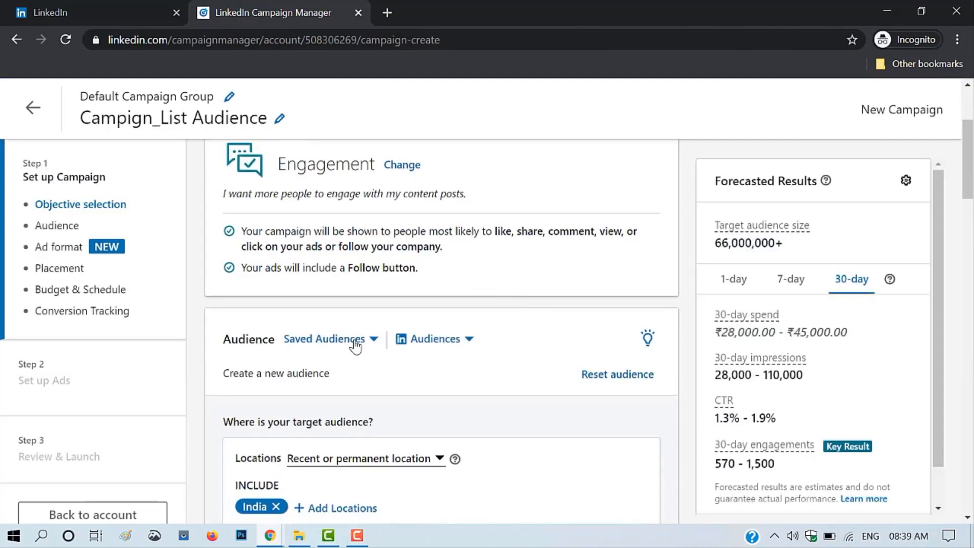
# Step: Replace the targeting with the saved Investment Audience and choose the Follower ad format
pyautogui.click(350, 345)
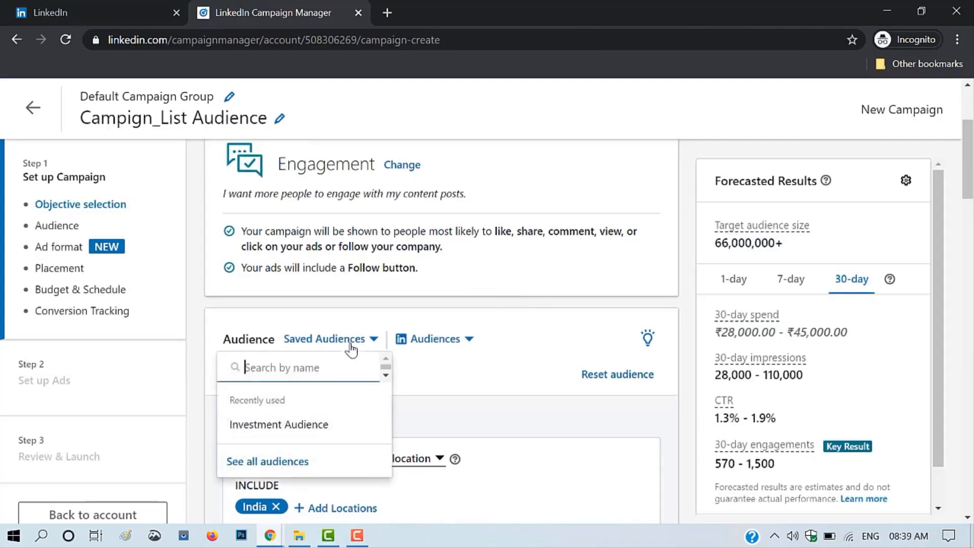
pyautogui.click(311, 425)
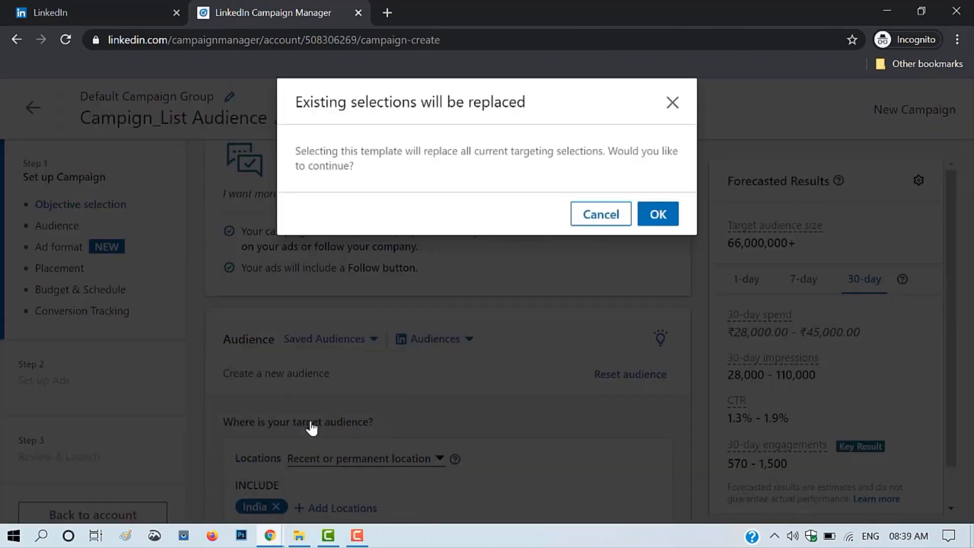
pyautogui.click(659, 217)
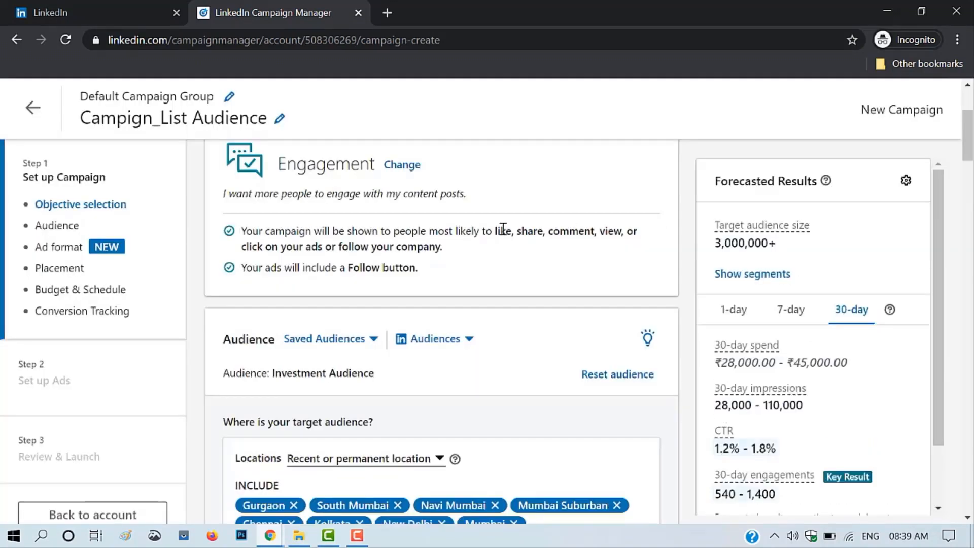
pyautogui.scroll(-10, 495, 238)
pyautogui.scroll(-15, 496, 238)
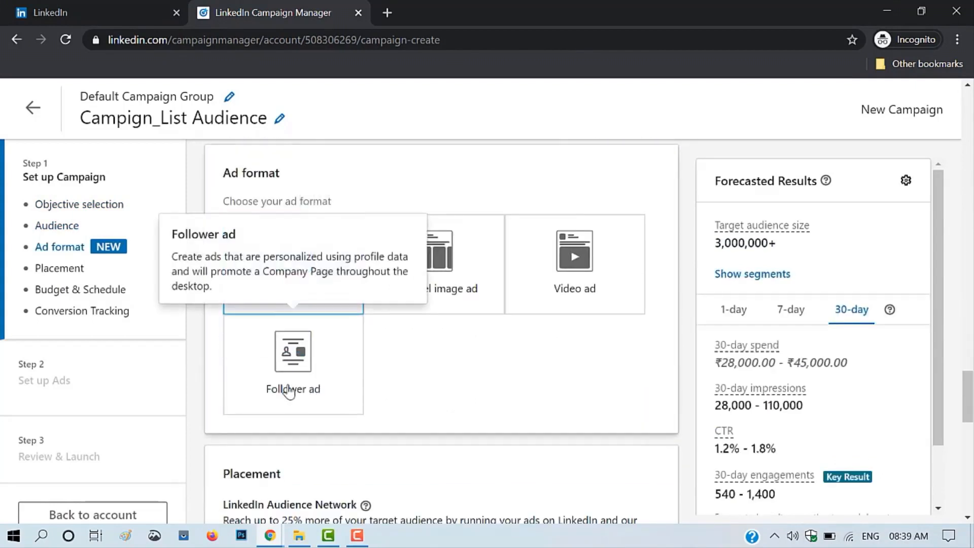
# Step: Set both a daily and total budget, with ₹1,000 per day and ₹5,000 in total
pyautogui.scroll(-9, 577, 348)
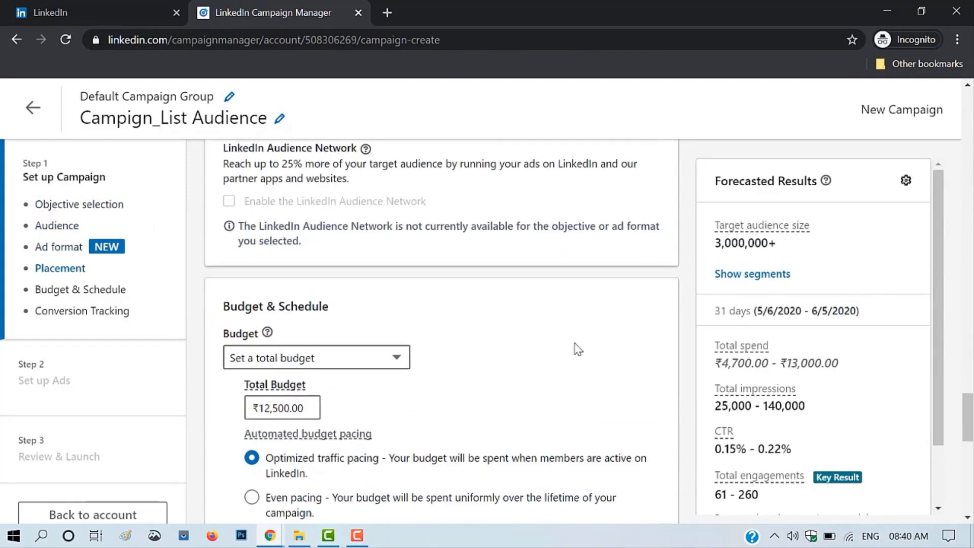
pyautogui.scroll(-2, 577, 348)
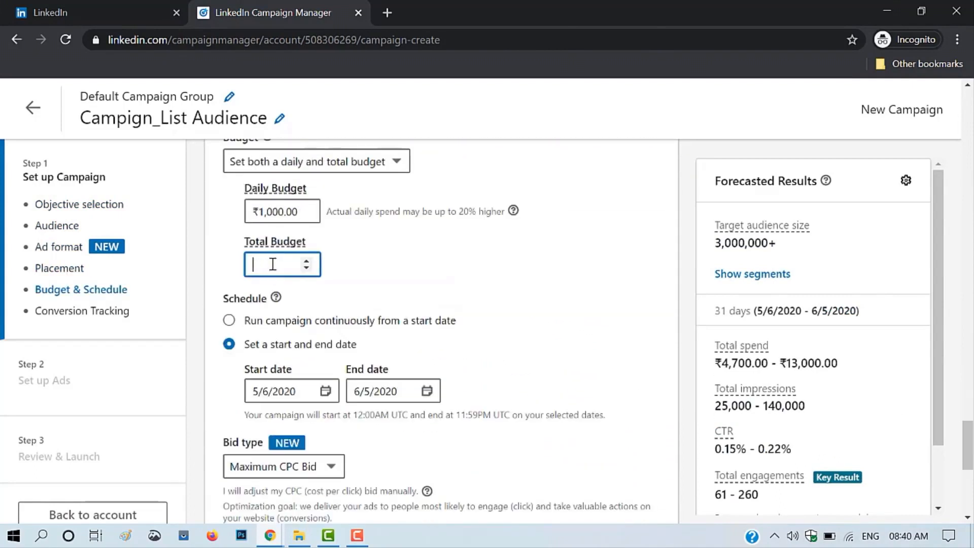
pyautogui.write('00')
pyautogui.click(429, 277)
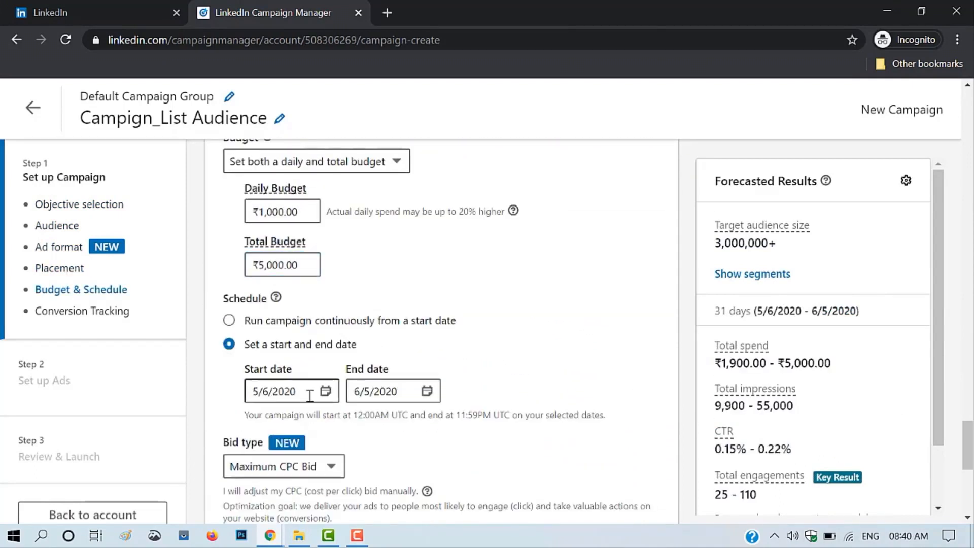
# Step: Set the Campign_List Audience schedule to start on 5/7/2020 and end on 5/11/2020
pyautogui.click(292, 391)
pyautogui.click(349, 484)
pyautogui.click(284, 505)
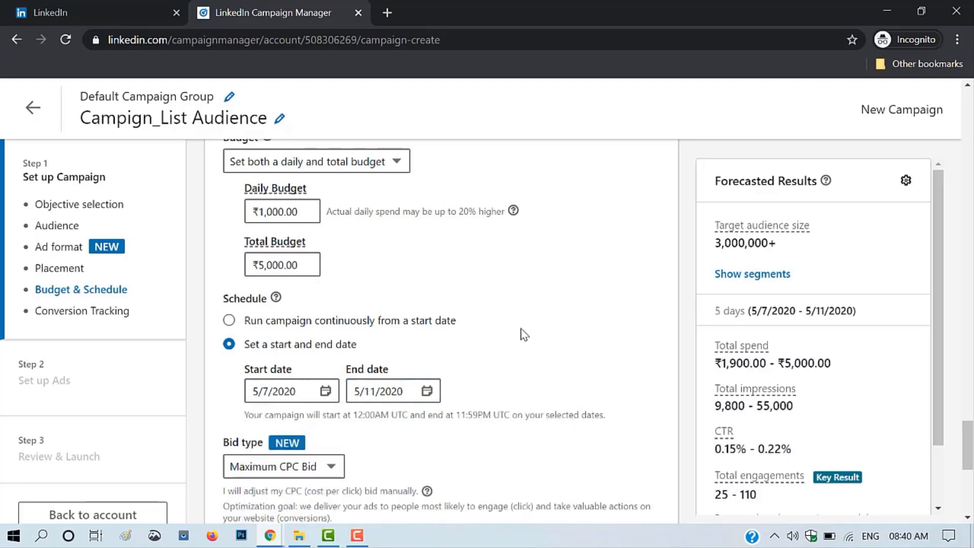
# Step: Keep the Maximum CPC bid, save the engagement campaign setup and continue to its ads
pyautogui.scroll(-4, 522, 333)
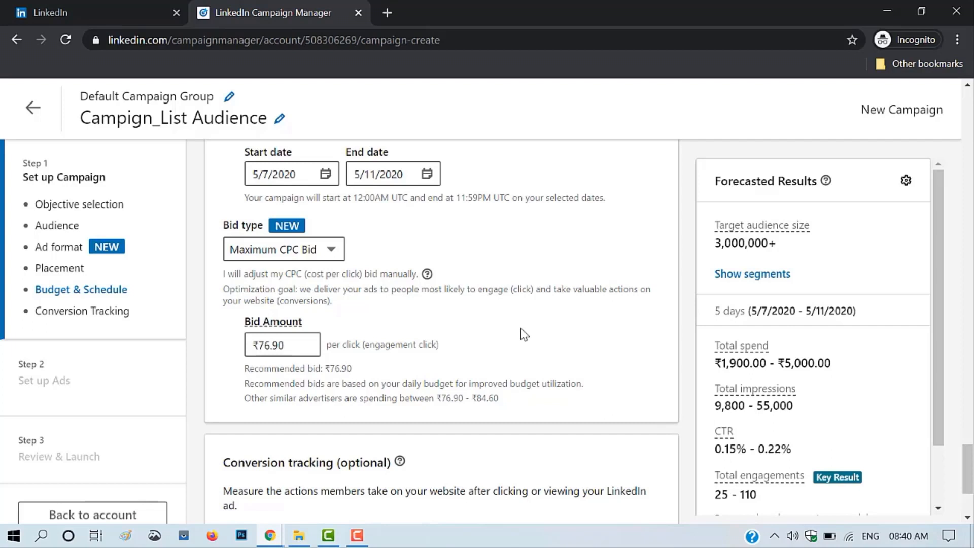
pyautogui.scroll(-3, 524, 335)
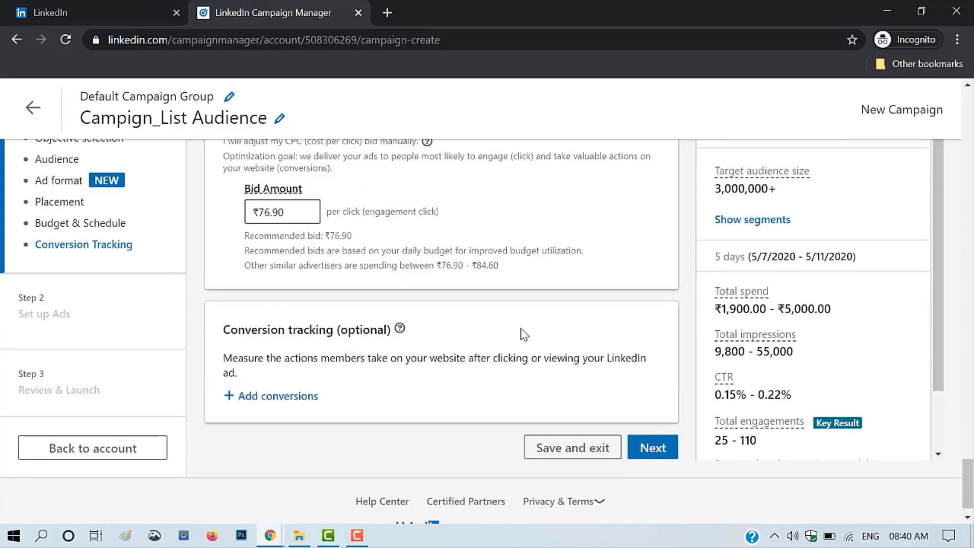
pyautogui.click(646, 451)
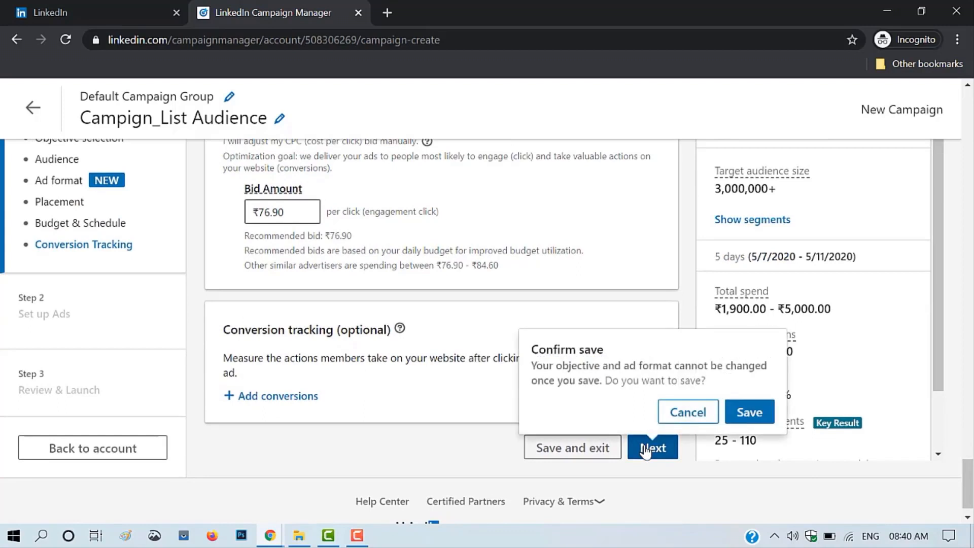
pyautogui.click(748, 412)
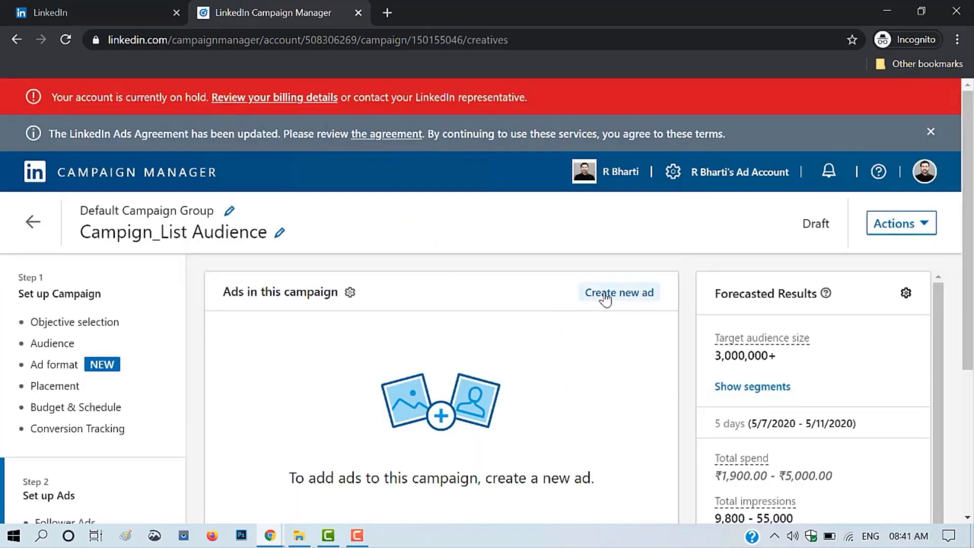
# Step: Start a new follower ad with the headline "%FIRSTNAME%, you might like to follow %COMPANYNAME%"
pyautogui.click(605, 299)
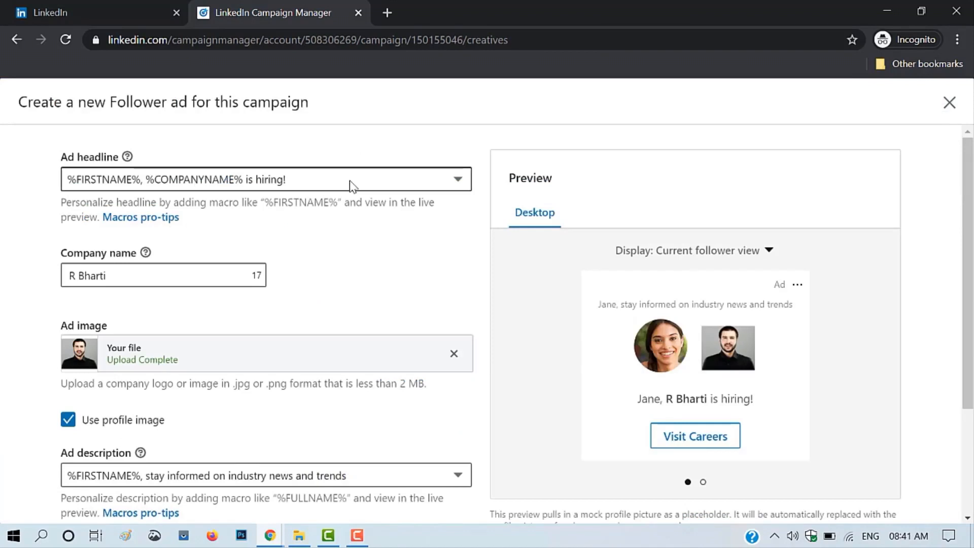
pyautogui.click(458, 180)
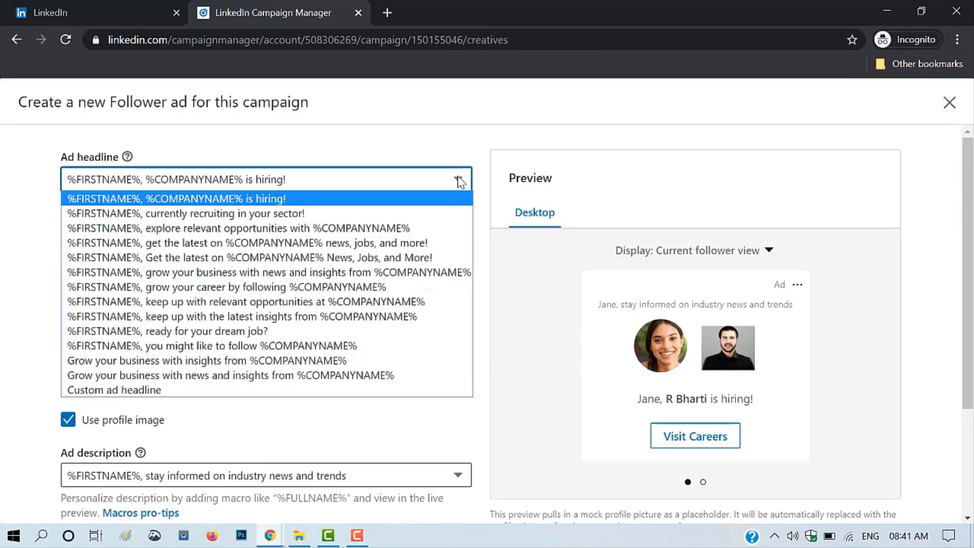
pyautogui.click(345, 346)
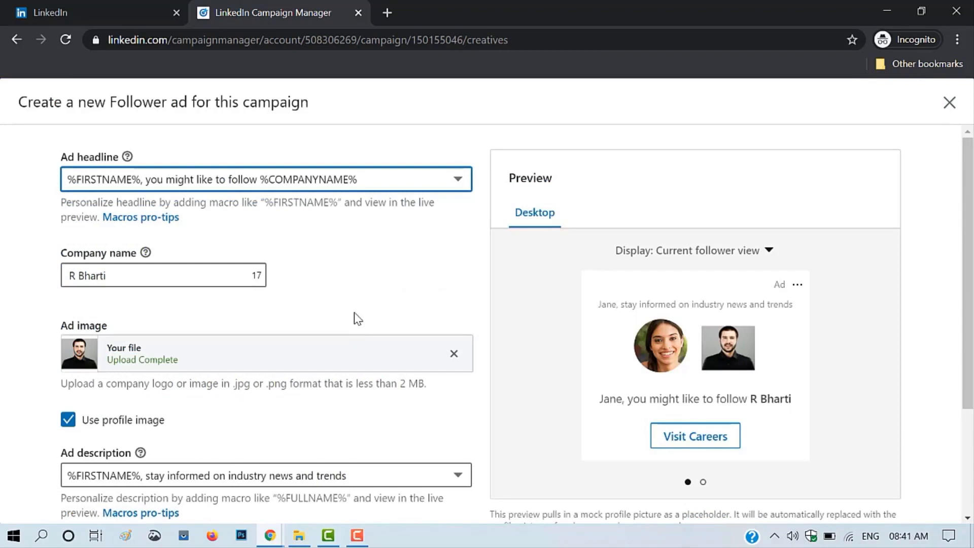
# Step: Use a custom ad description for the follower ad: "%FIRSTNAME% stay updated with latest trends in your industry"
pyautogui.scroll(-3, 357, 318)
pyautogui.click(367, 337)
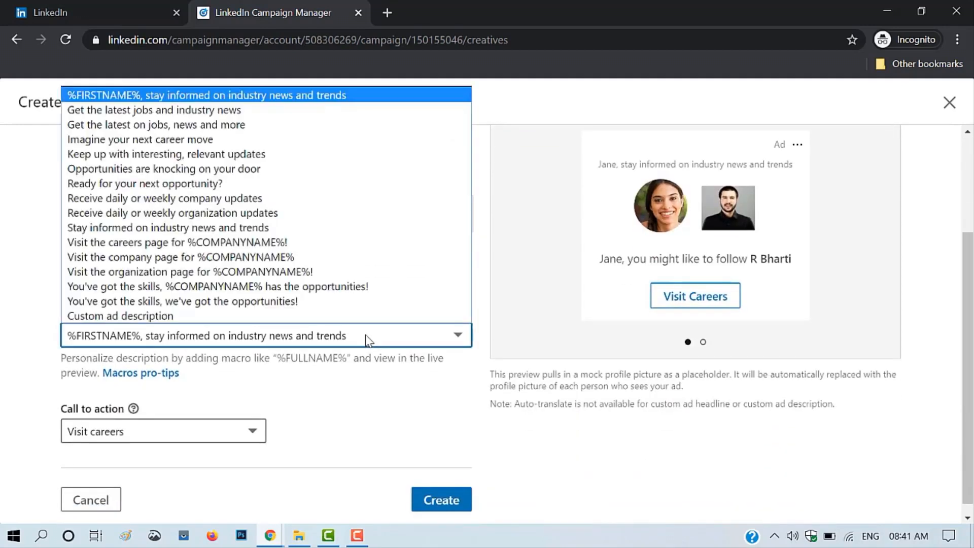
pyautogui.click(353, 331)
pyautogui.click(354, 341)
pyautogui.click(190, 317)
pyautogui.click(203, 403)
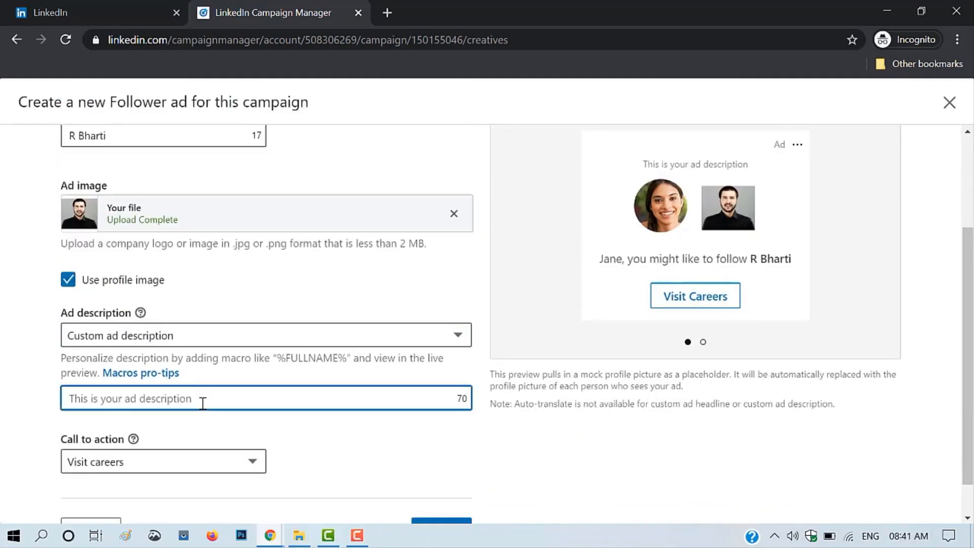
pyautogui.write('%FIRSTNAME% stay updated with latest trends in your industry')
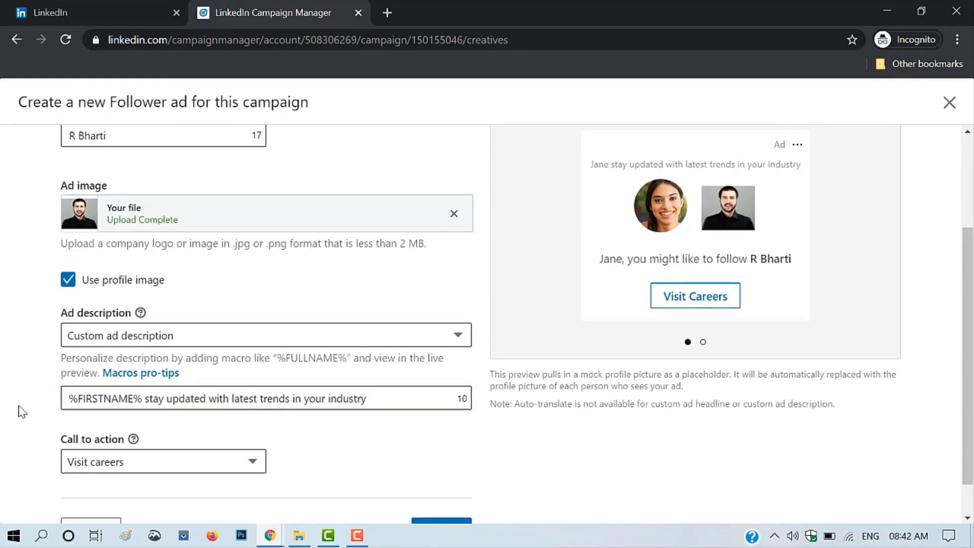
# Step: Set the follower ad's call to action to Visit company and create the ad
pyautogui.scroll(-1, 20, 411)
pyautogui.click(86, 425)
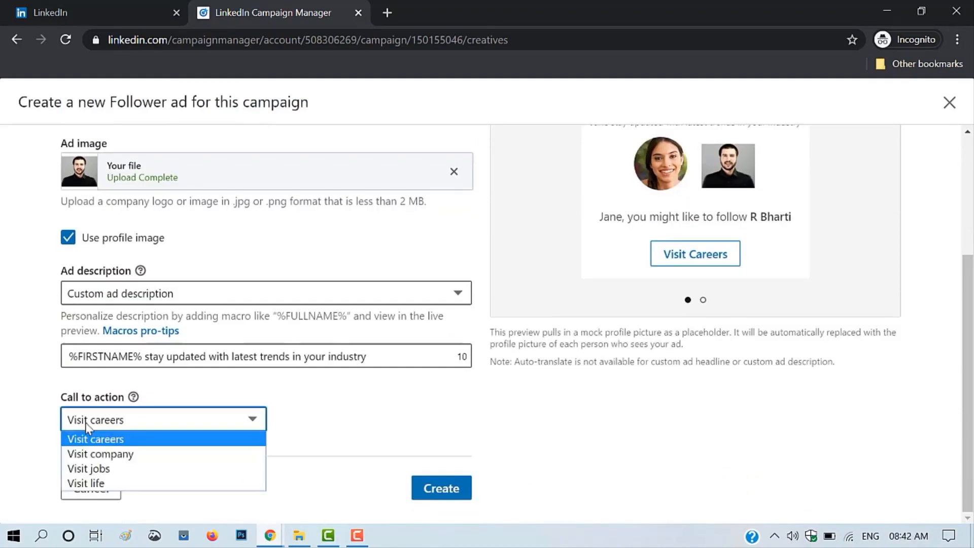
pyautogui.click(91, 453)
pyautogui.click(462, 505)
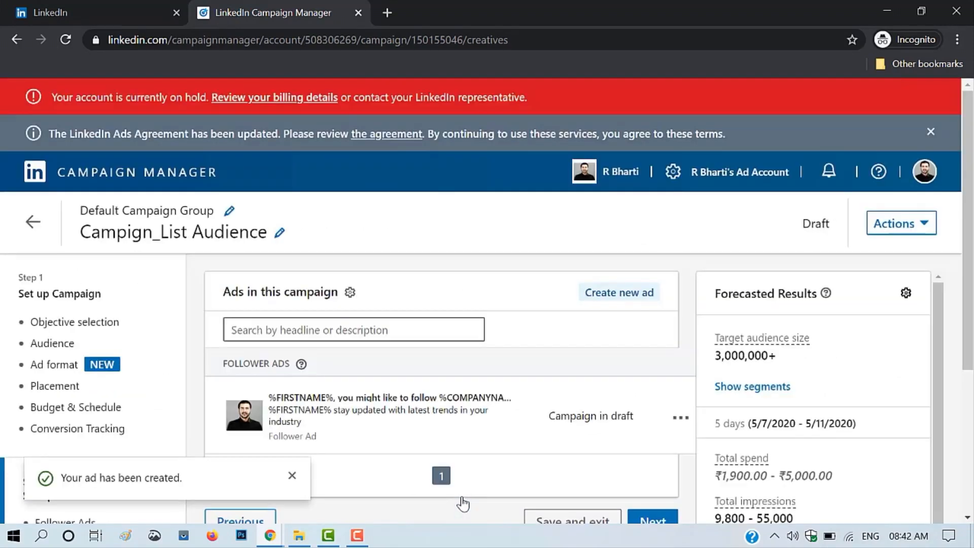
# Step: Continue from the campaign's ads to the Review & Launch page and dismiss the notification
pyautogui.scroll(-4, 544, 370)
pyautogui.click(655, 332)
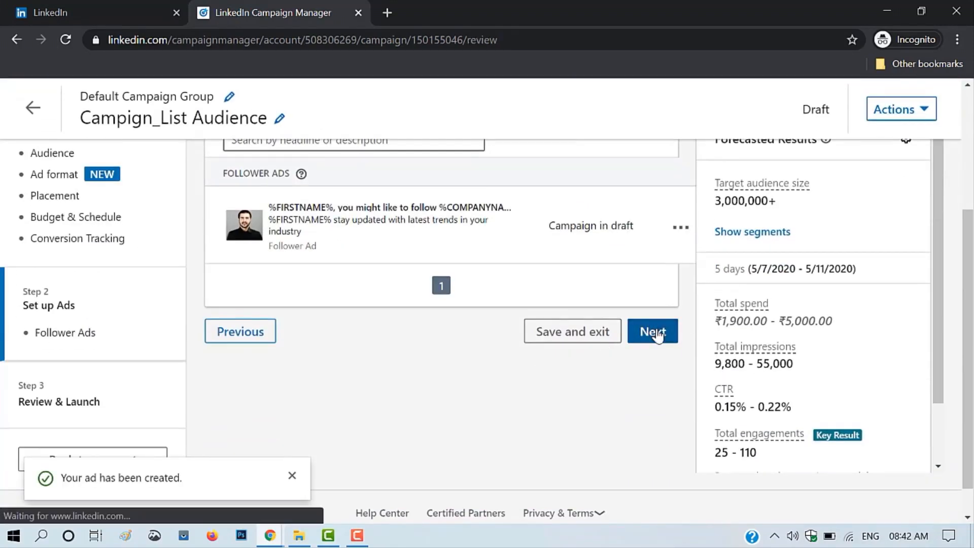
pyautogui.click(293, 475)
pyautogui.scroll(5, 372, 287)
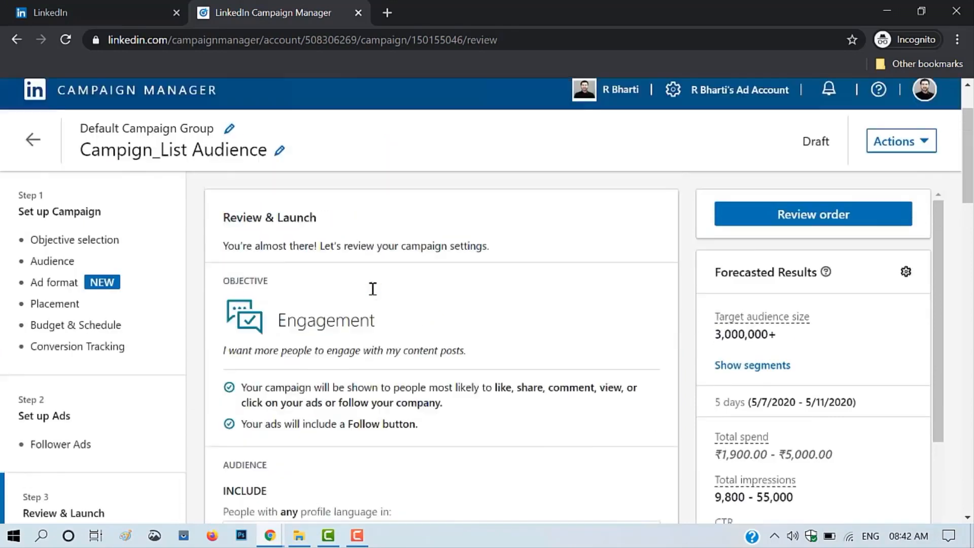
# Step: Change the campaign objective from Engagement to Lead generation, confirming that the current settings are erased
pyautogui.click(67, 320)
pyautogui.click(401, 331)
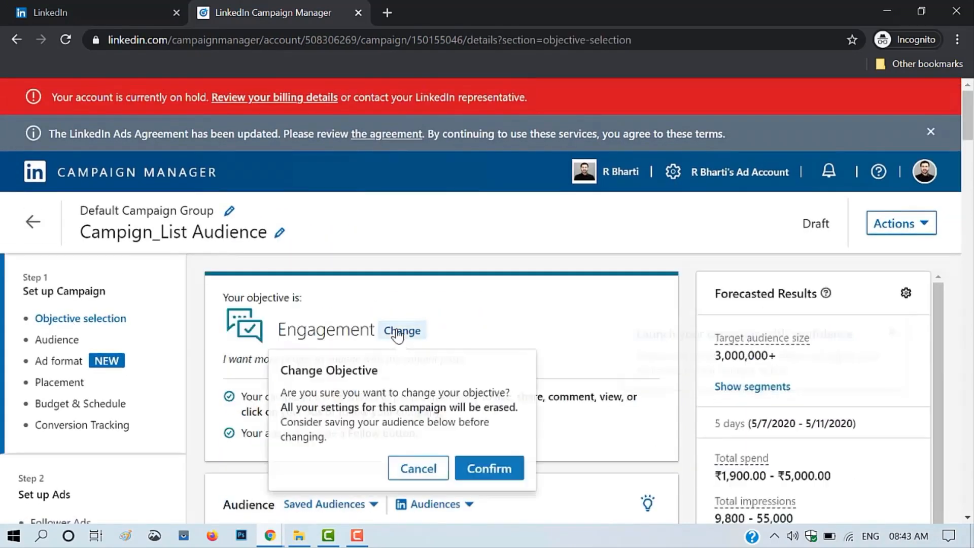
pyautogui.click(488, 468)
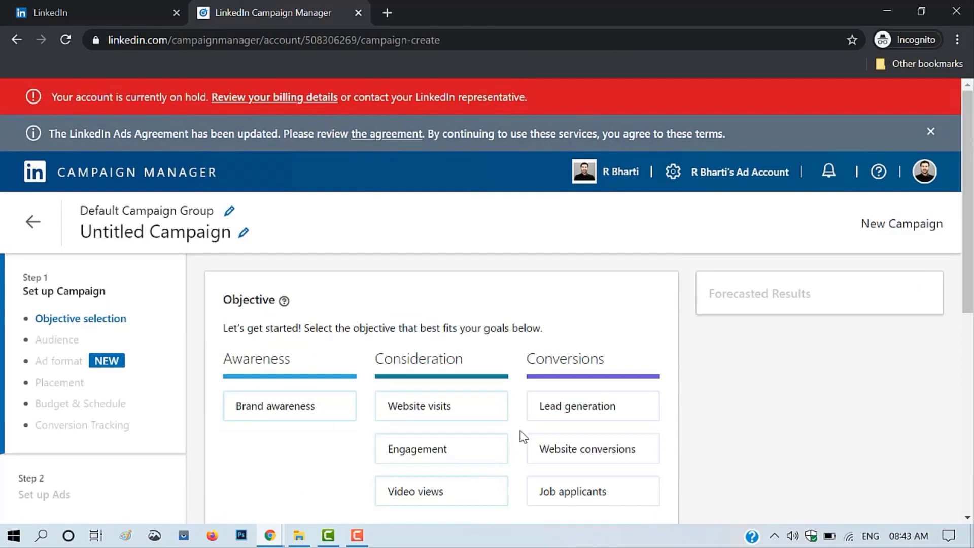
pyautogui.click(560, 412)
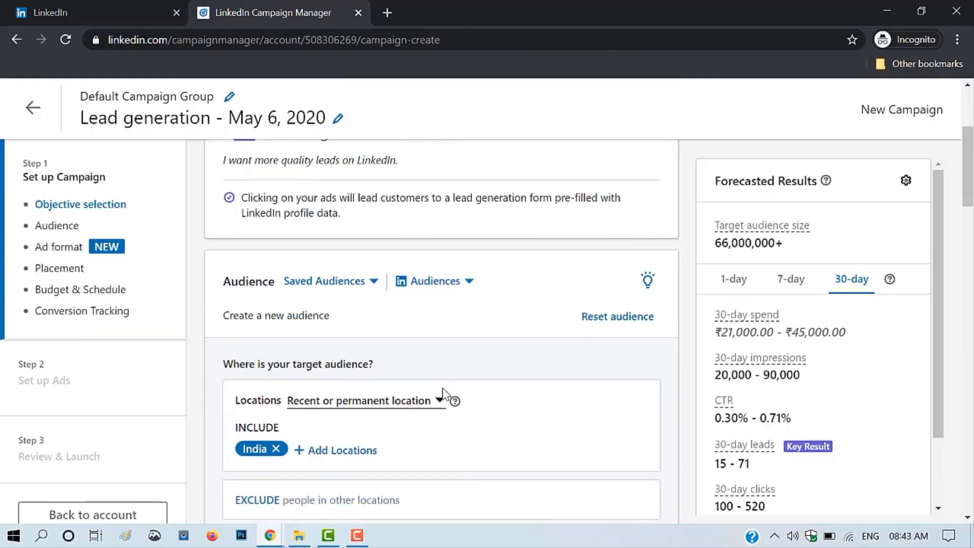
# Step: Target a saved audience in the lead generation campaign and choose the Message ad format
pyautogui.click(361, 192)
pyautogui.click(308, 272)
pyautogui.click(658, 218)
pyautogui.scroll(-20, 546, 355)
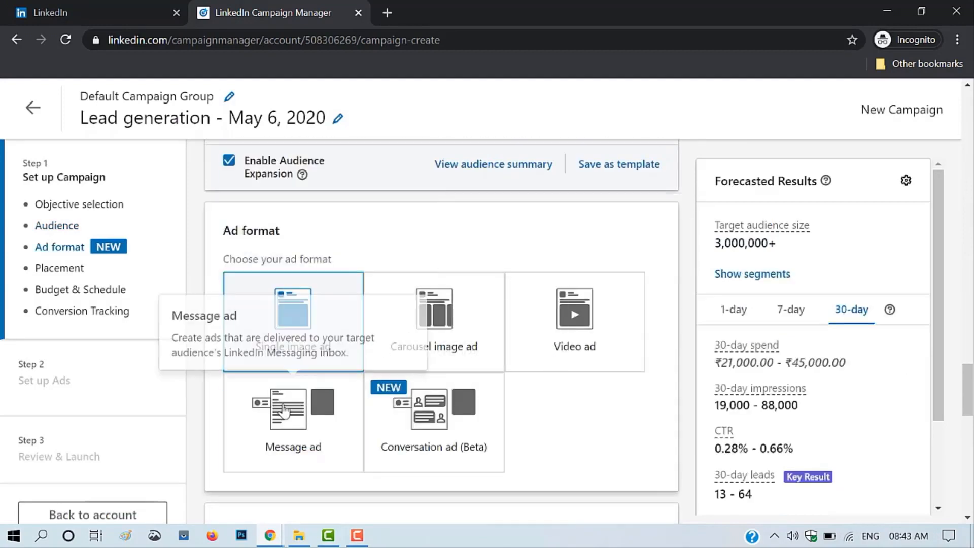
pyautogui.click(304, 406)
# Step: Adjust the budget type and schedule the lead generation campaign to run from 5/7/2020 to 5/9/2020
pyautogui.scroll(-8, 462, 319)
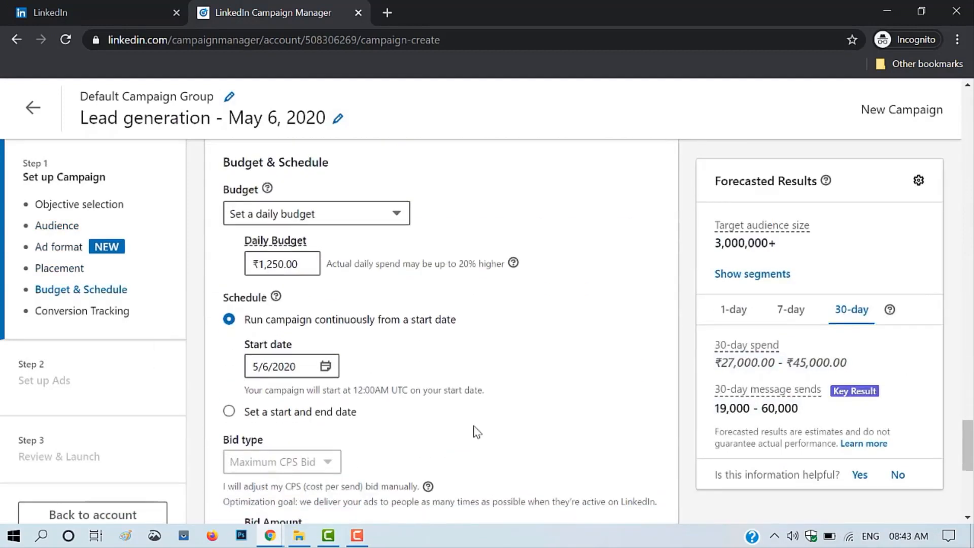
pyautogui.click(324, 188)
pyautogui.click(305, 219)
pyautogui.click(228, 438)
pyautogui.click(336, 514)
pyautogui.scroll(-3, 495, 304)
pyautogui.scroll(-3, 496, 305)
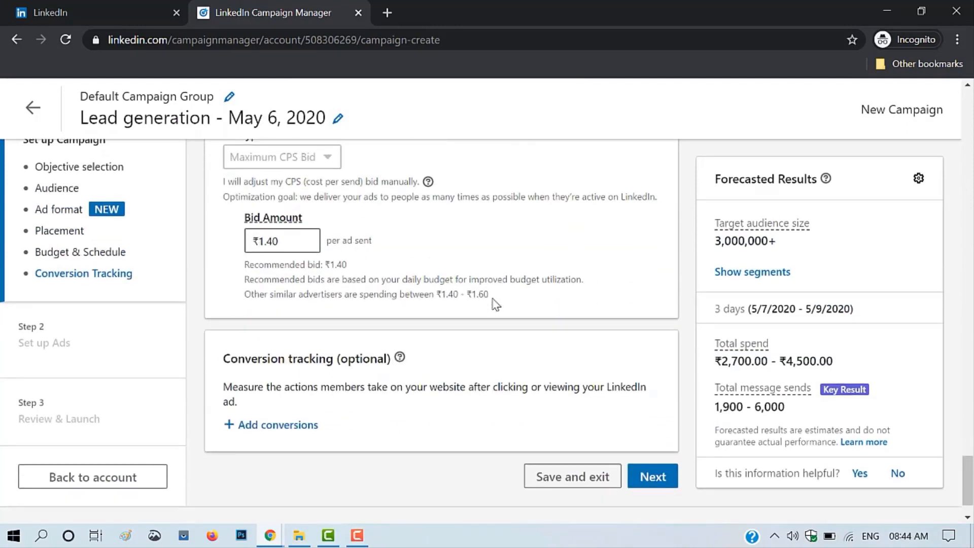
pyautogui.scroll(1, 609, 274)
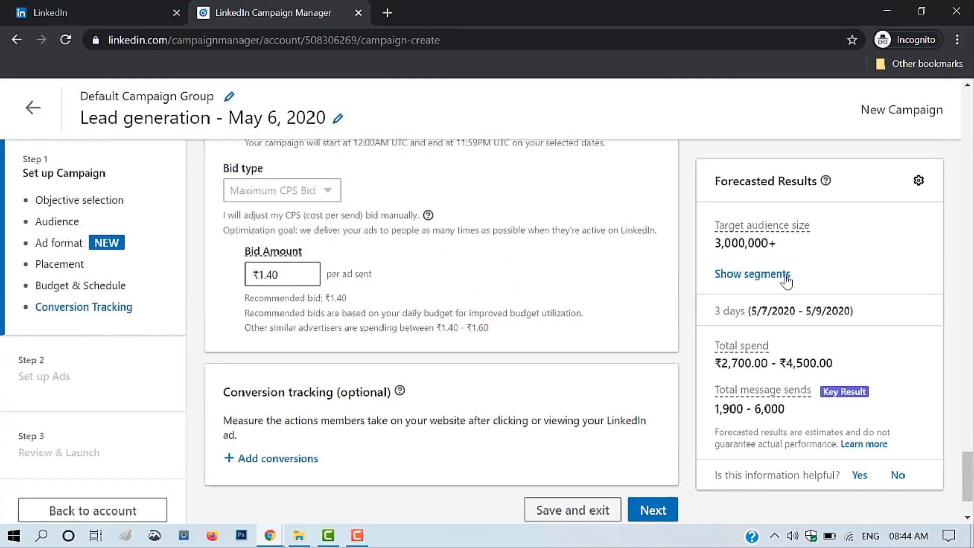
# Step: Save the lead generation campaign setup and start a message ad named "Investment Leads"
pyautogui.click(655, 511)
pyautogui.click(746, 474)
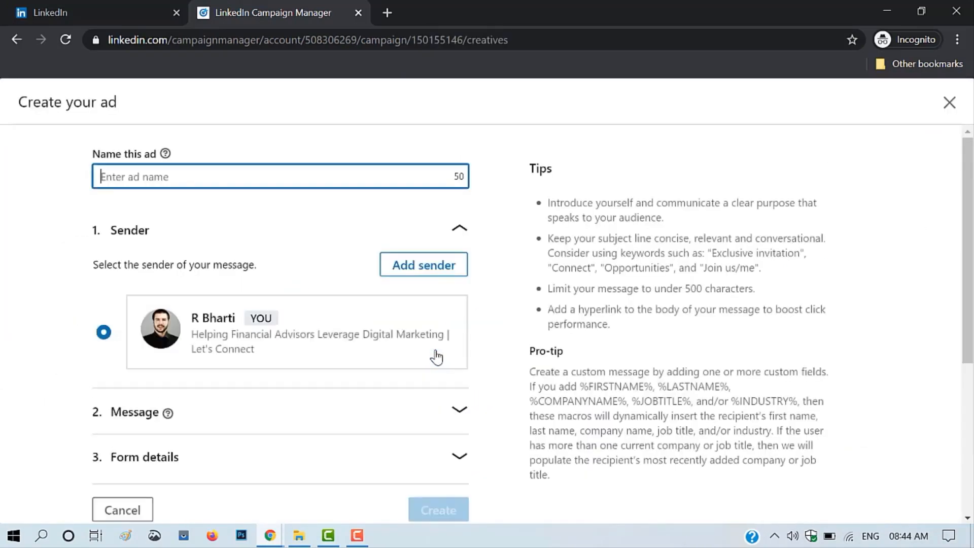
pyautogui.write('Investment Leads')
pyautogui.scroll(-2, 265, 183)
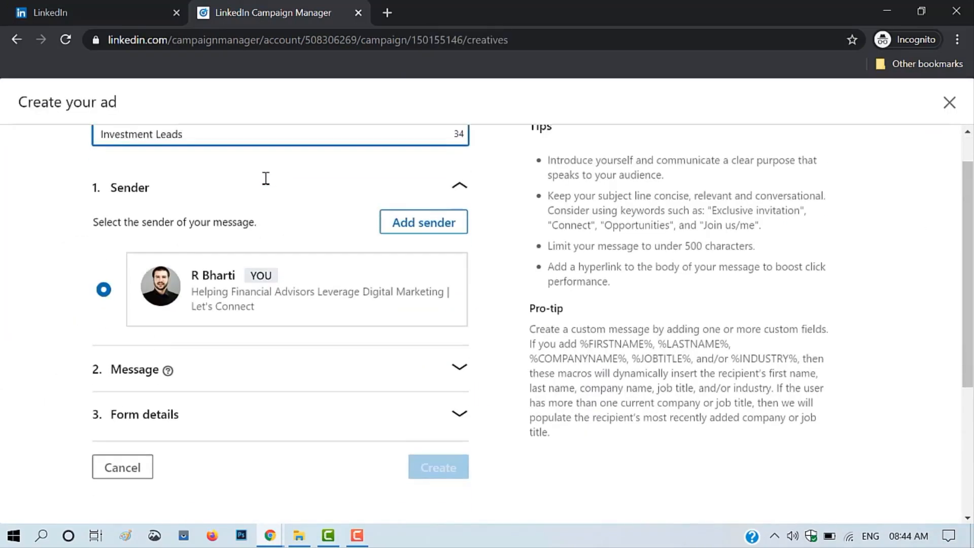
# Step: Write the ad message with subject "Invest in your future", the greeting "Hi %FIRSTNAME%," using the custom field, and body text on rising education costs
pyautogui.click(265, 324)
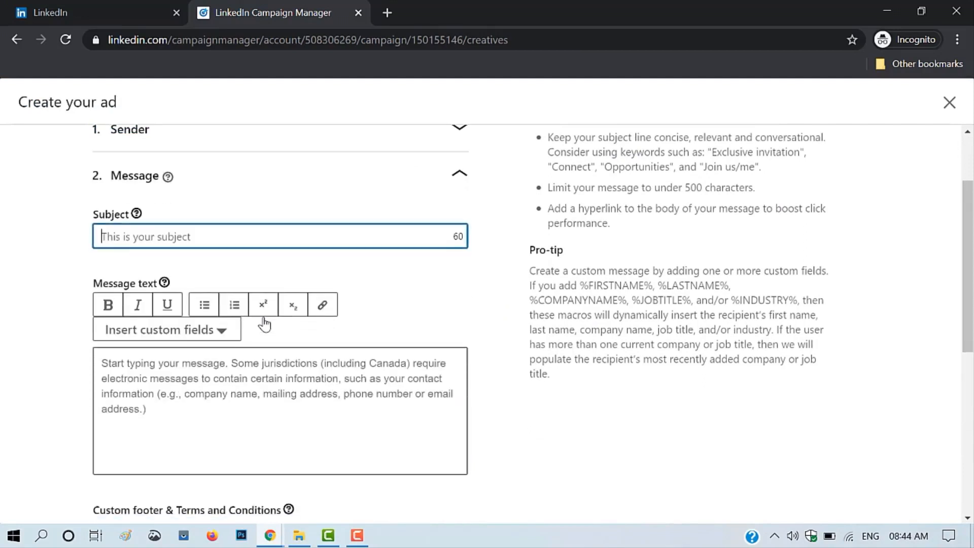
pyautogui.write('Invest in your future')
pyautogui.click(267, 388)
pyautogui.write('Hi')
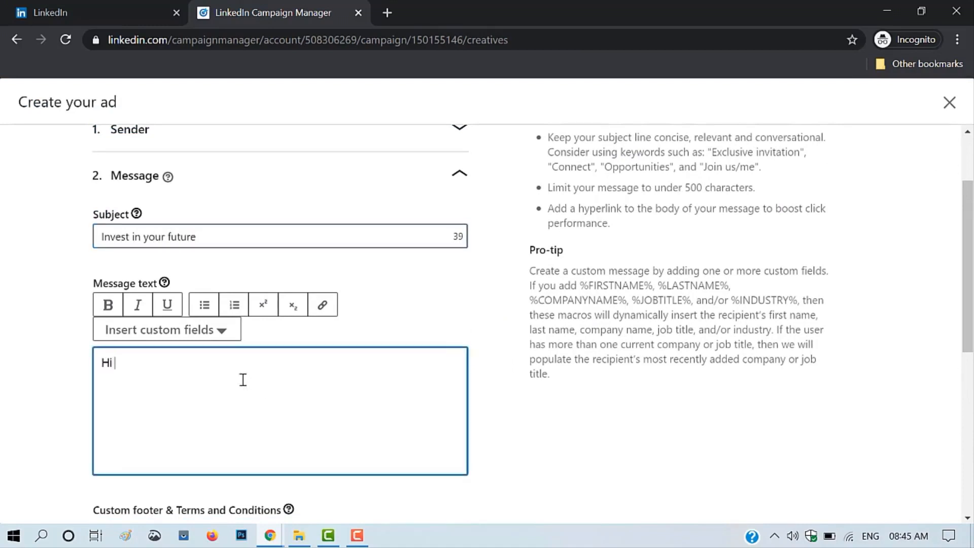
pyautogui.click(167, 329)
pyautogui.click(193, 366)
pyautogui.write(',')
pyautogui.press('Return')
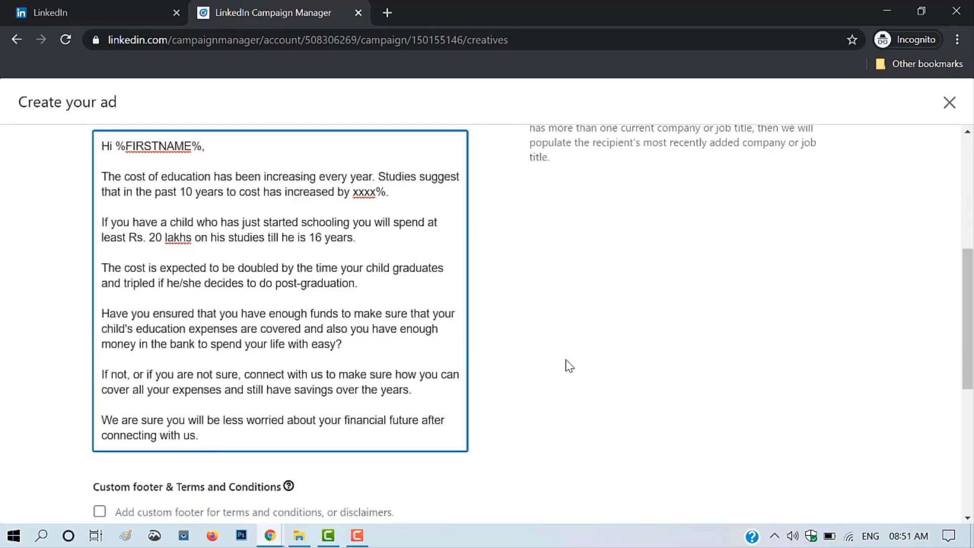
# Step: Set the message's call-to-action to "Send us a Message" and its landing page to the company's LinkedIn page URL
pyautogui.scroll(-3, 570, 366)
pyautogui.click(331, 395)
pyautogui.write('Send us a Message')
pyautogui.click(302, 463)
pyautogui.write('https://www.linkedin.com/company/r-bharti/')
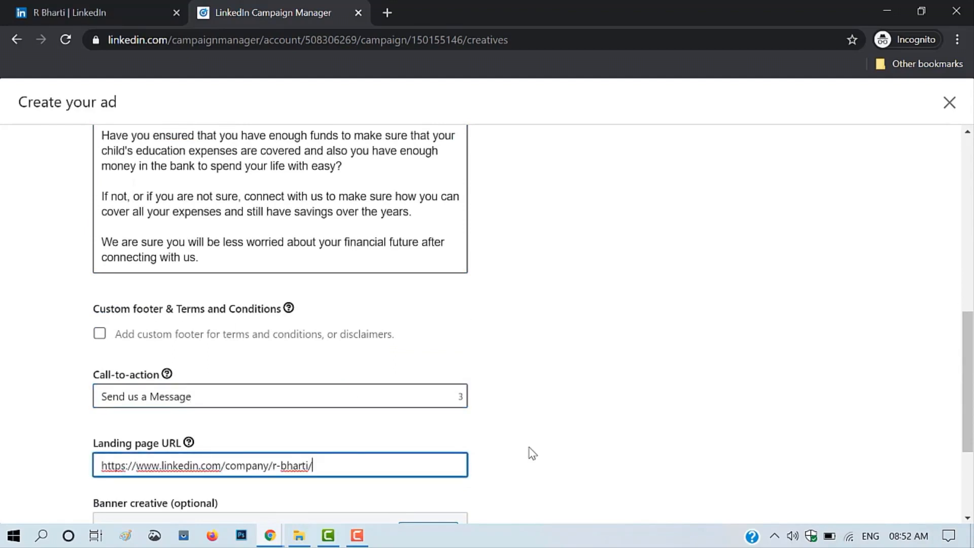
# Step: Create a new Lead Gen Form for the ad named "Child Education Investment"
pyautogui.scroll(-3, 561, 451)
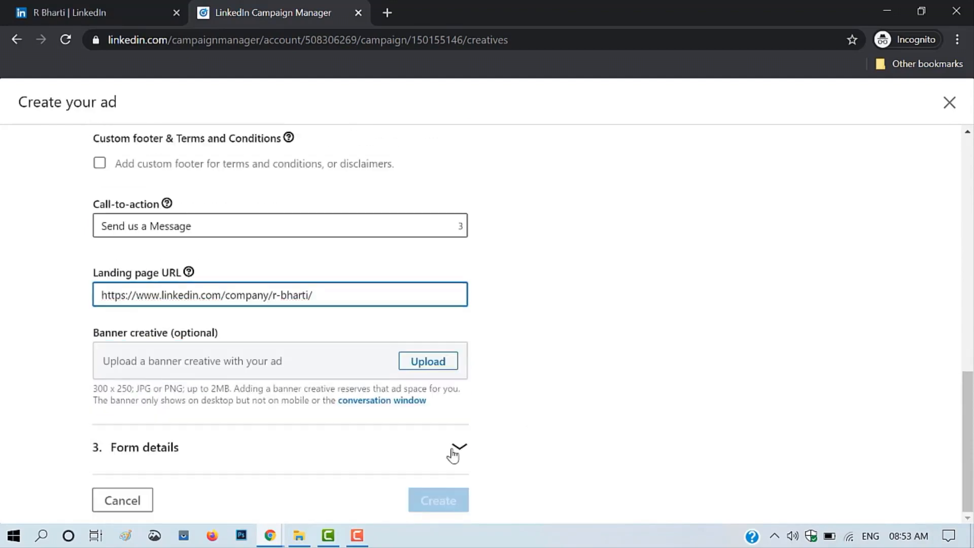
pyautogui.click(457, 449)
pyautogui.scroll(6, 559, 370)
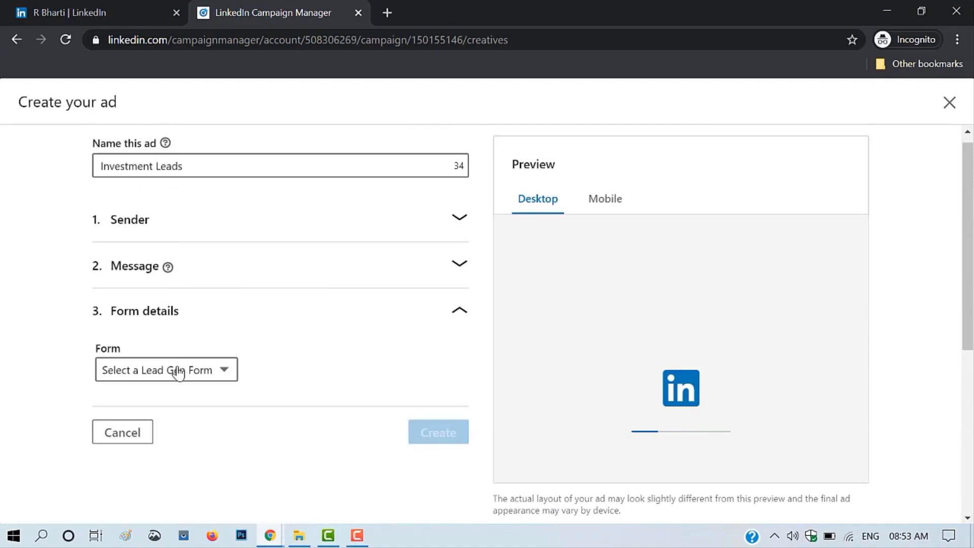
pyautogui.click(178, 372)
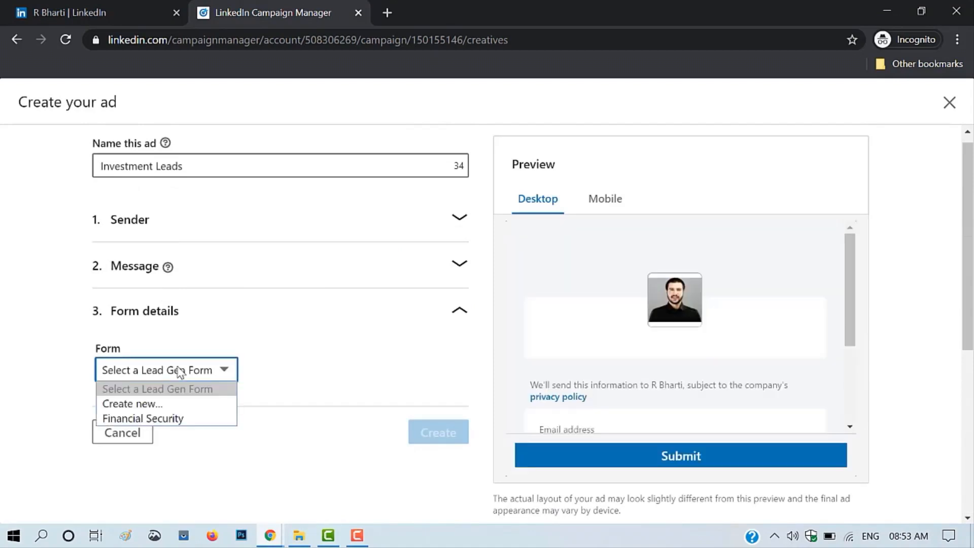
pyautogui.click(165, 405)
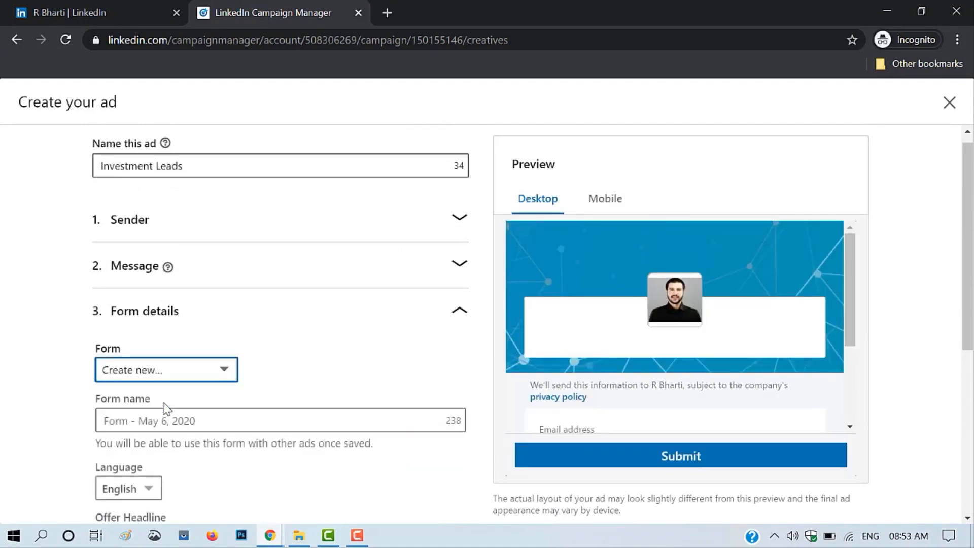
pyautogui.click(239, 416)
pyautogui.write('Child Education Investment')
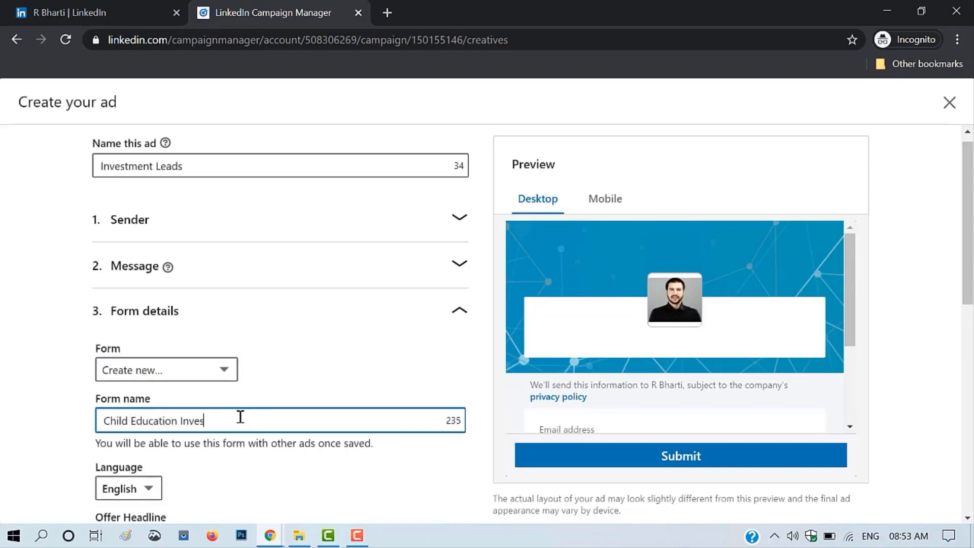
pyautogui.click(2, 365)
# Step: Set the offer headline to "Invest now for your child's education" and add offer details about giving the child the best education without worrying about expenses
pyautogui.scroll(-4, 2, 365)
pyautogui.click(152, 350)
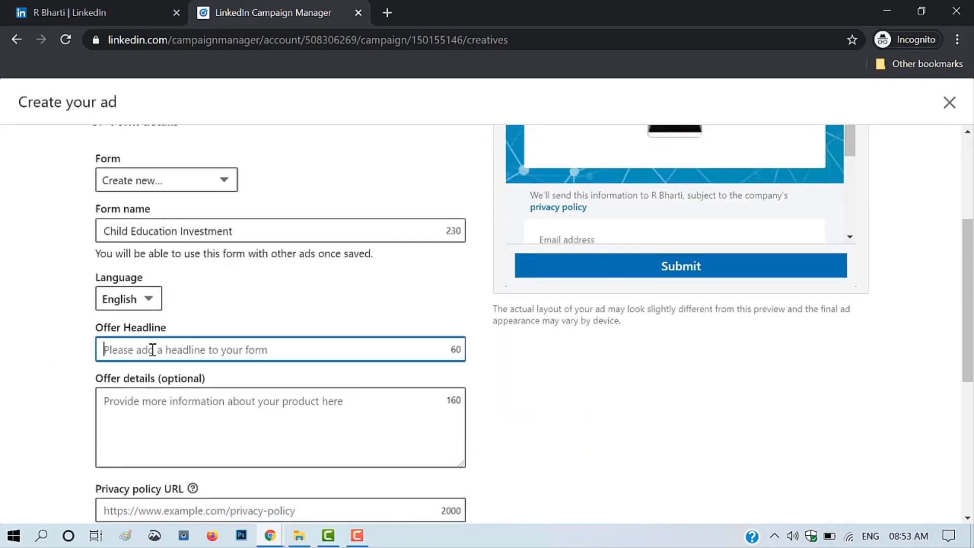
pyautogui.write('Inve')
pyautogui.write('best')
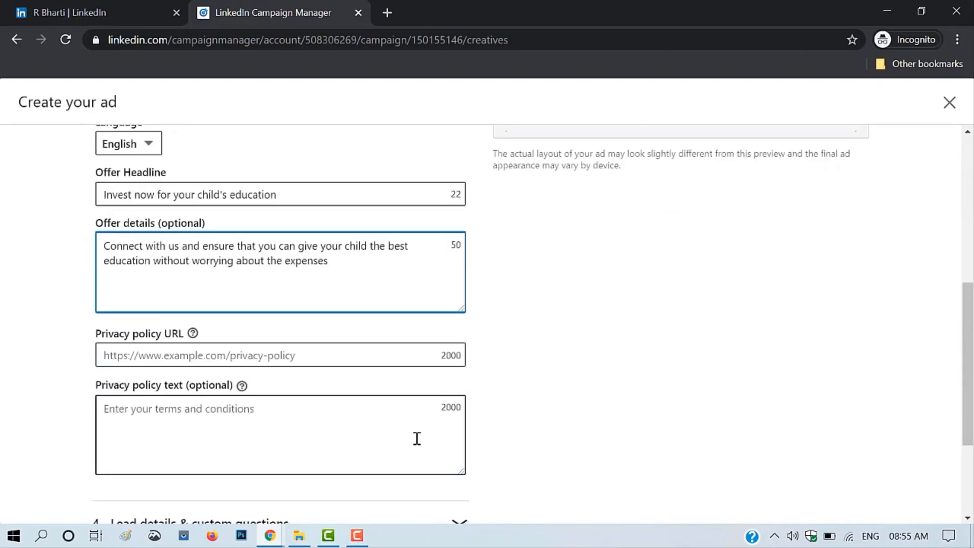
pyautogui.scroll(-2, 415, 437)
pyautogui.click(396, 270)
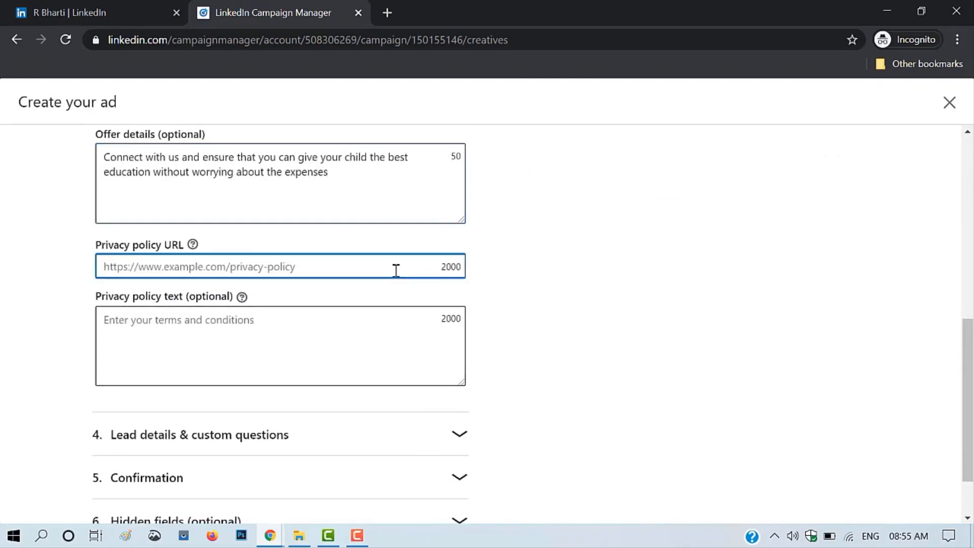
pyautogui.write('www.salespanda.com/privacy-policy')
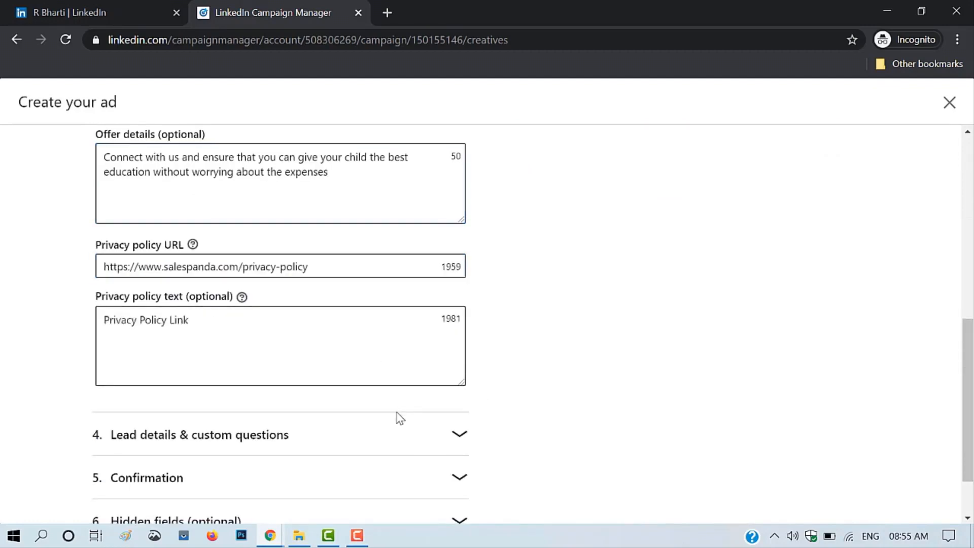
# Step: Add Phone number from the Contact fields to the form's lead details
pyautogui.click(391, 434)
pyautogui.scroll(-5, 14, 309)
pyautogui.scroll(2, 14, 309)
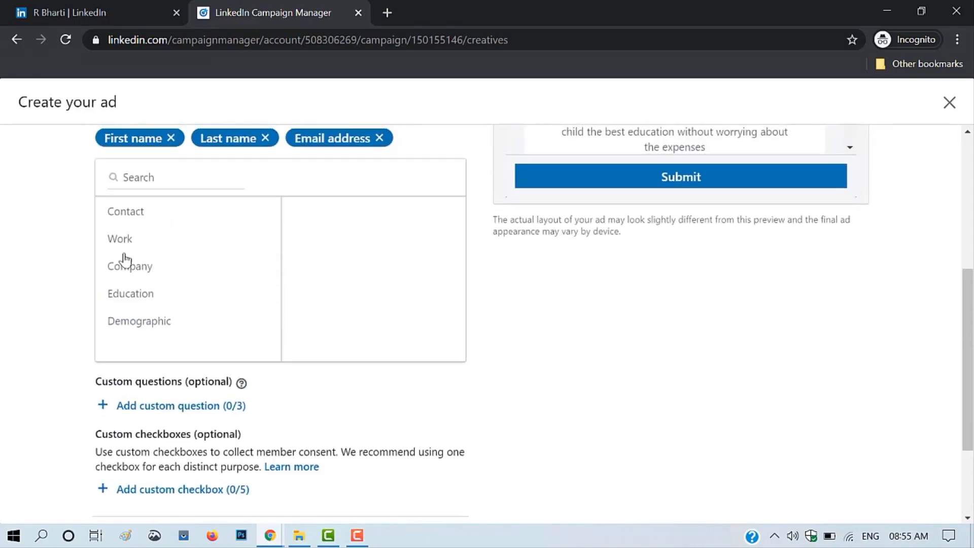
pyautogui.click(147, 221)
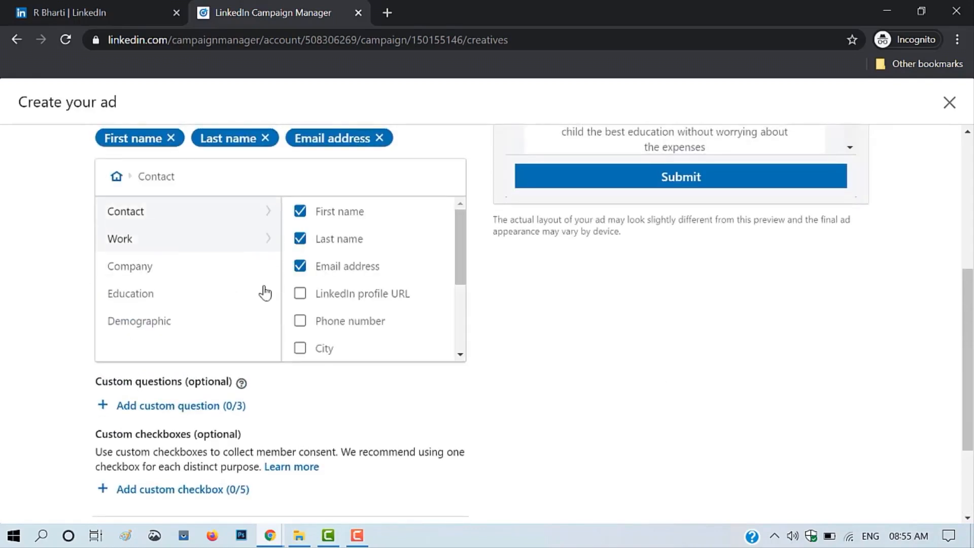
pyautogui.click(300, 321)
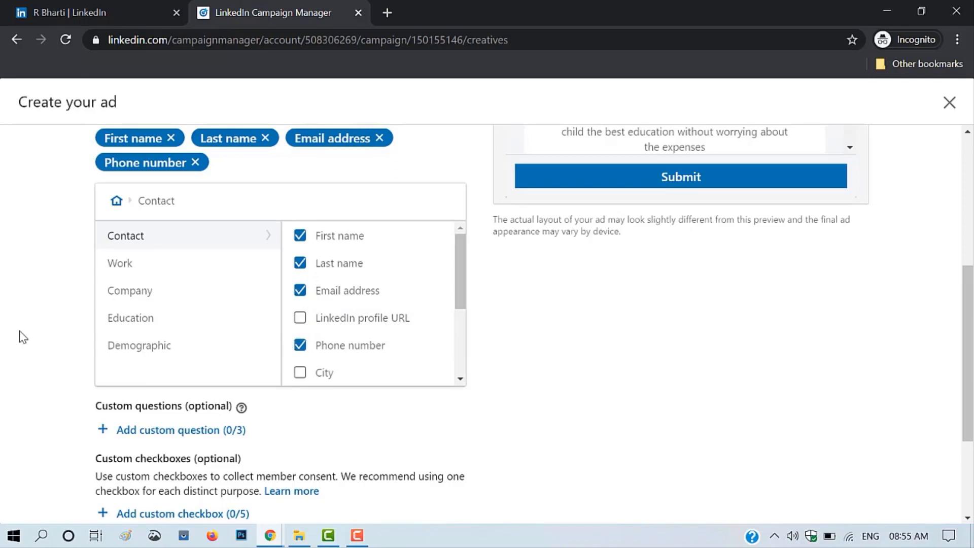
# Step: Examine the lead fields offered under Work, Company, Education and Demographic
pyautogui.click(176, 269)
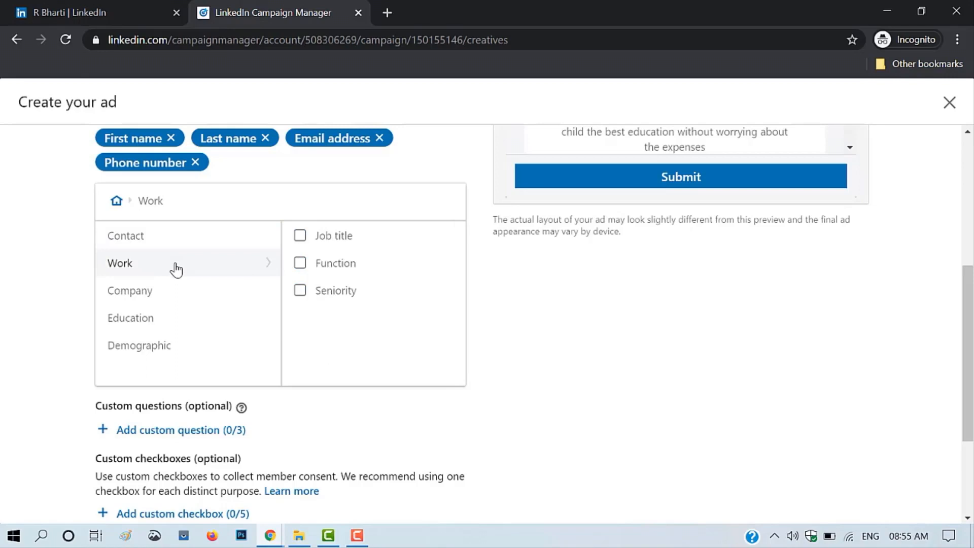
pyautogui.click(164, 301)
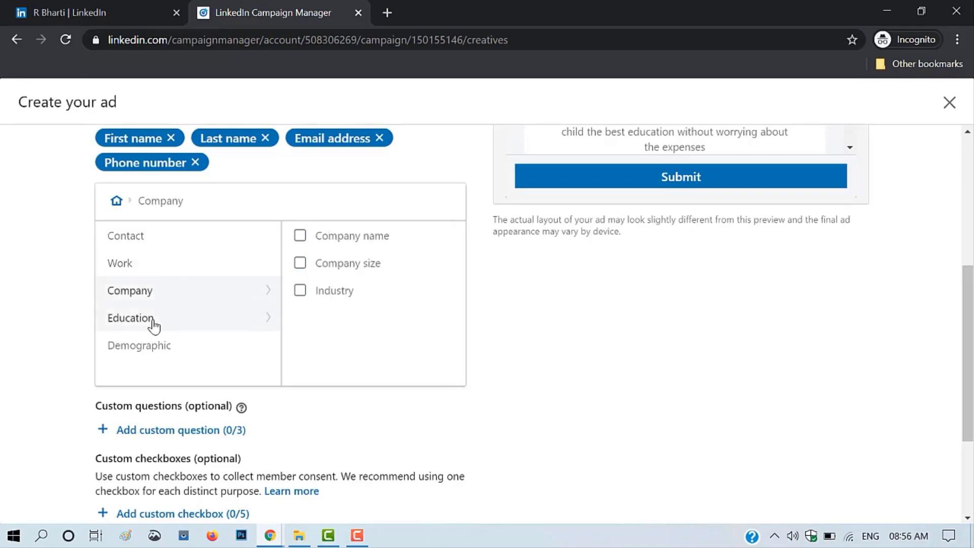
pyautogui.click(153, 321)
pyautogui.click(148, 347)
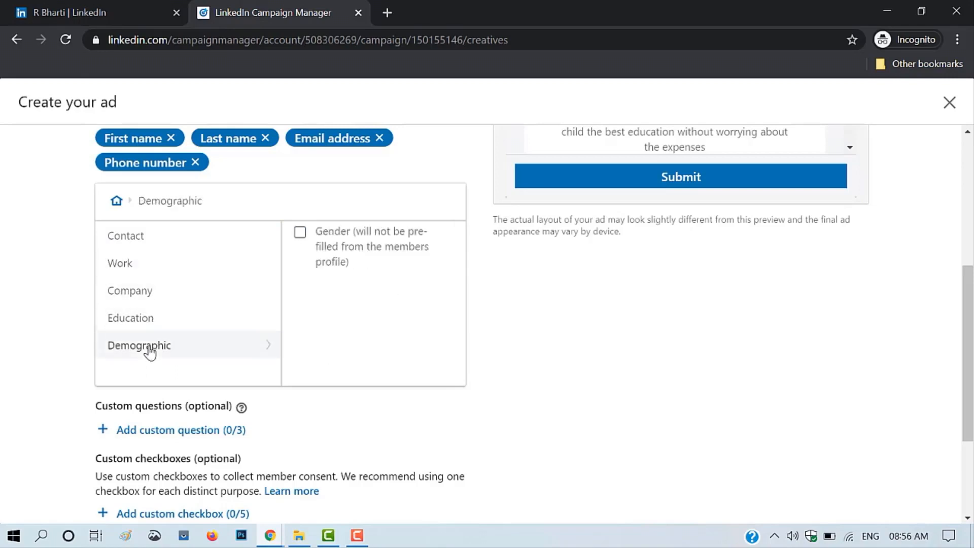
pyautogui.scroll(-3, 55, 334)
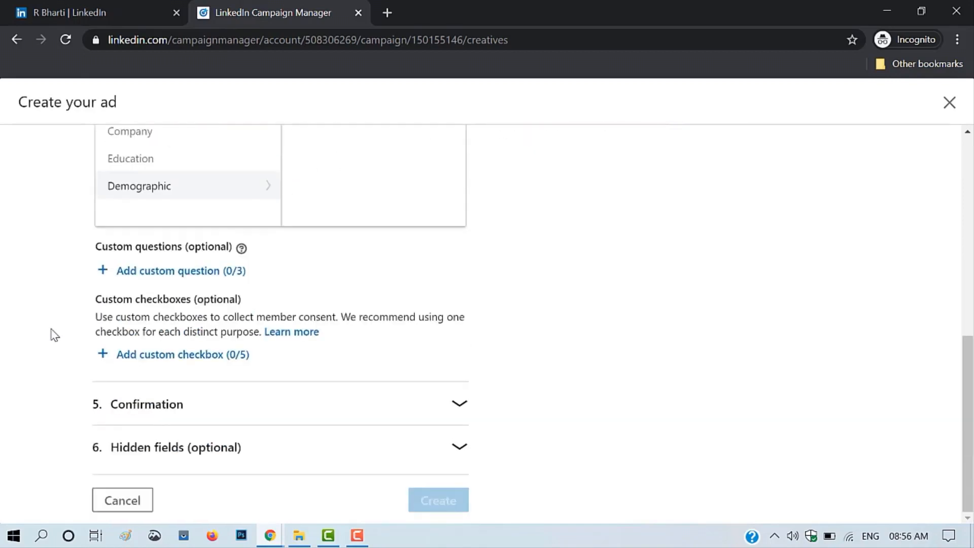
pyautogui.click(203, 403)
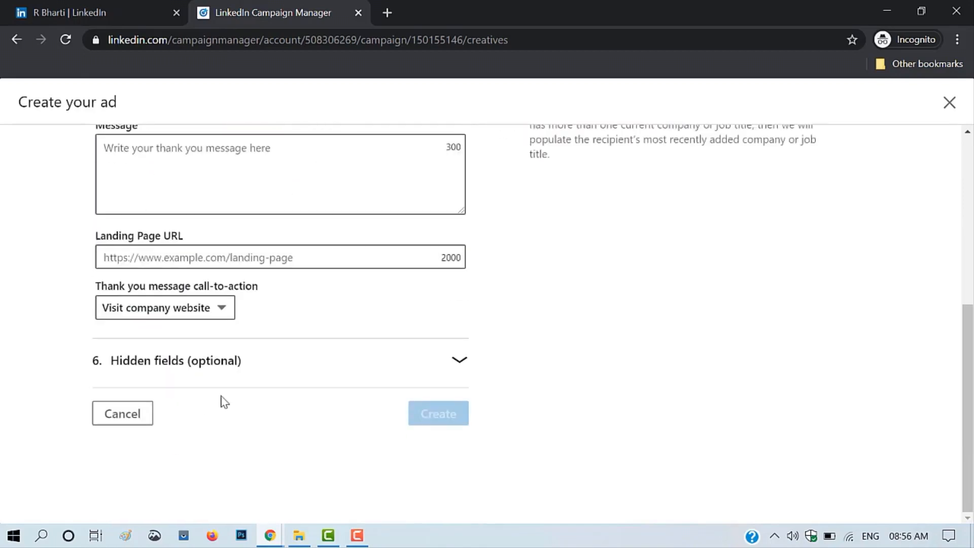
pyautogui.scroll(3, 285, 400)
pyautogui.click(303, 302)
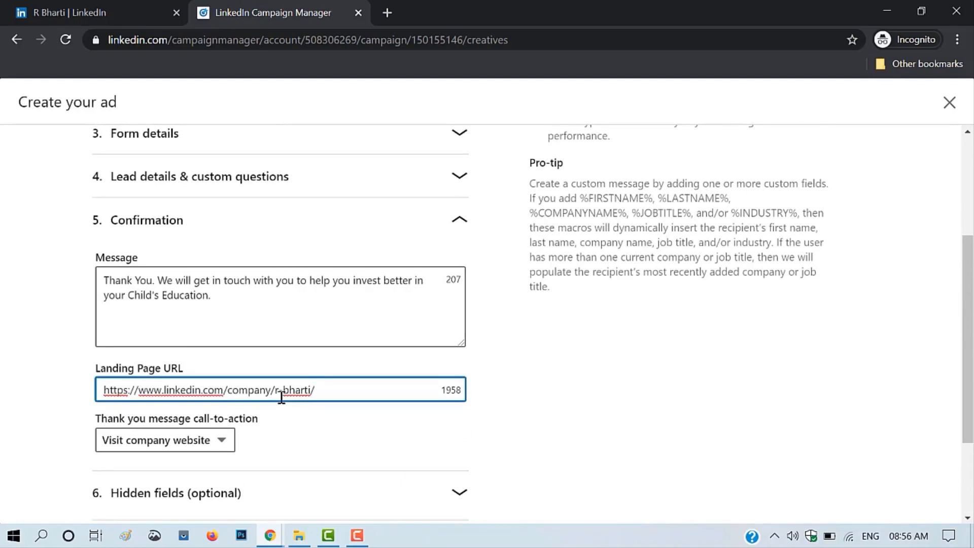
pyautogui.moveTo(315, 391); pyautogui.dragTo(164, 391)
pyautogui.write('salespanda.com')
pyautogui.click(5, 439)
# Step: Use "Visit company website" as the thank-you message's call-to-action and create the ad with its form
pyautogui.scroll(-2, 4, 437)
pyautogui.click(141, 358)
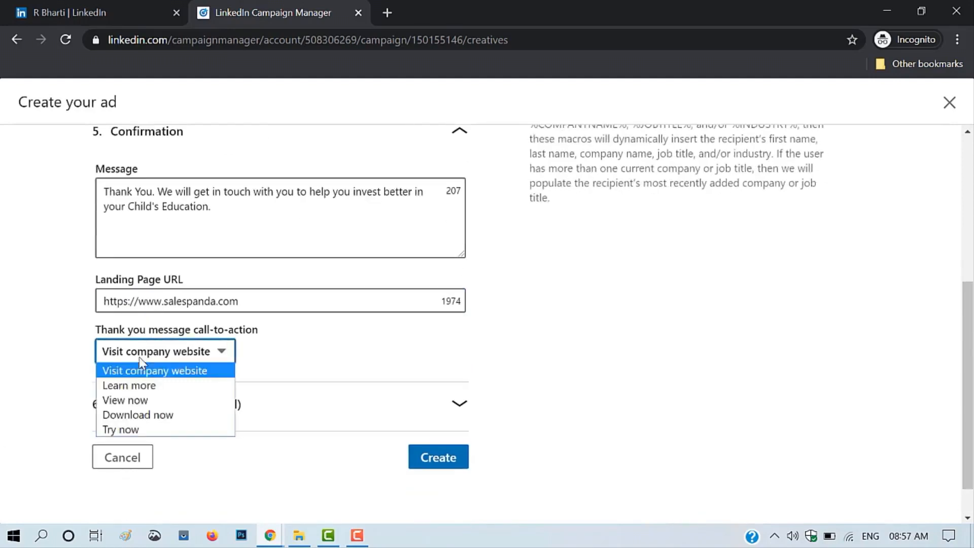
pyautogui.click(142, 369)
pyautogui.click(437, 462)
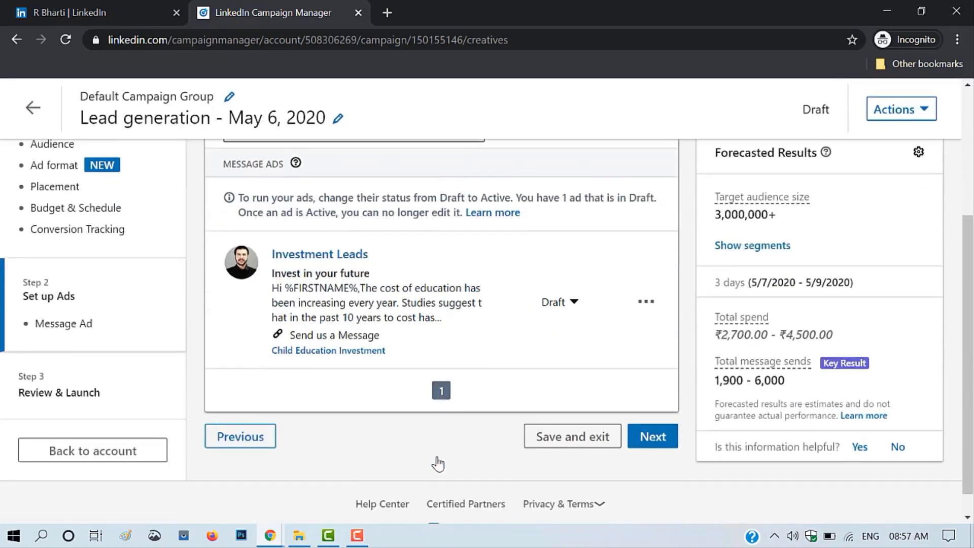
# Step: Launch the lead generation campaign from the review stage and return to the account overview
pyautogui.click(653, 437)
pyautogui.scroll(-10, 654, 440)
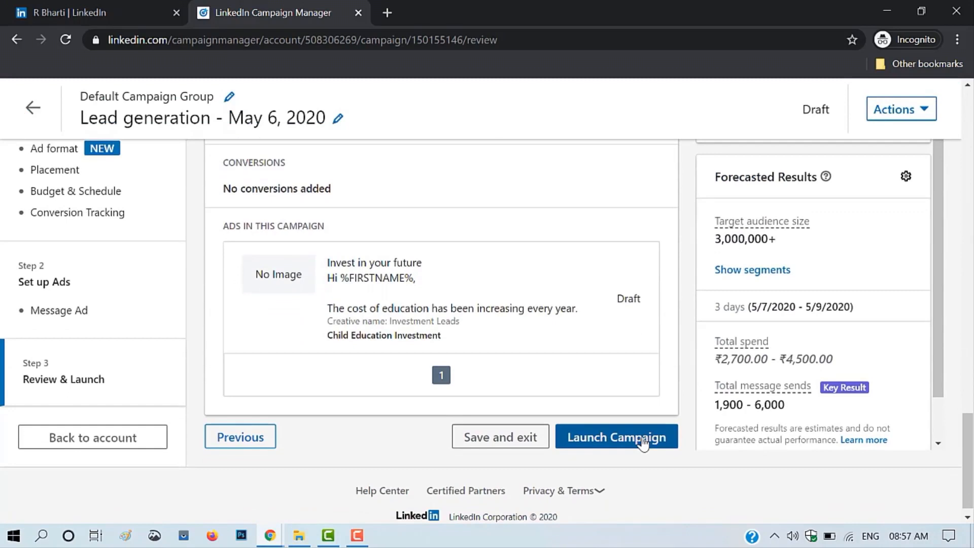
pyautogui.click(643, 443)
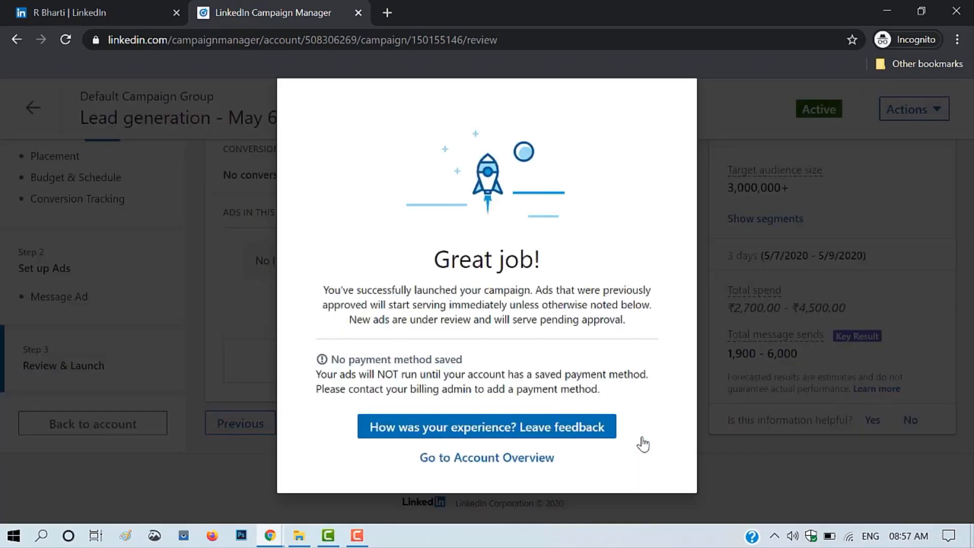
pyautogui.click(528, 460)
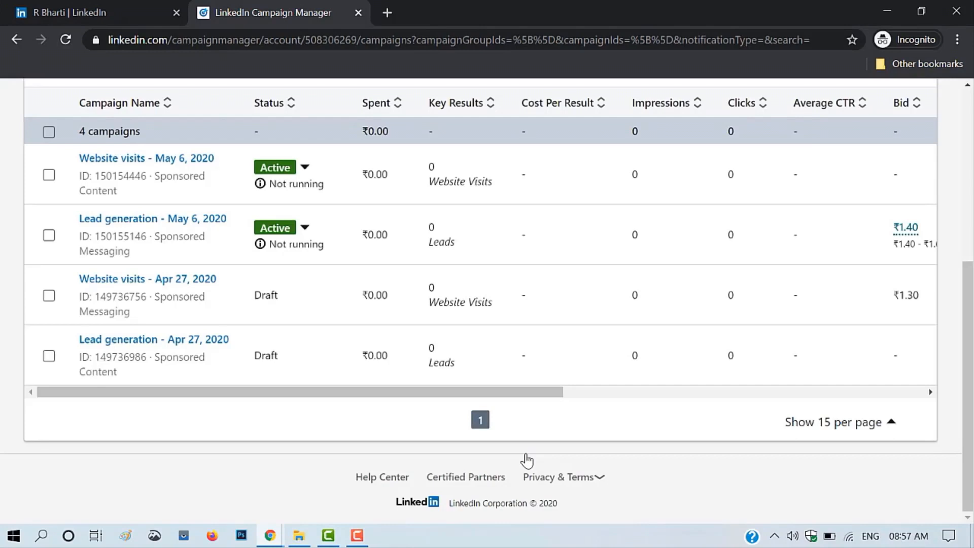
pyautogui.scroll(3, 527, 460)
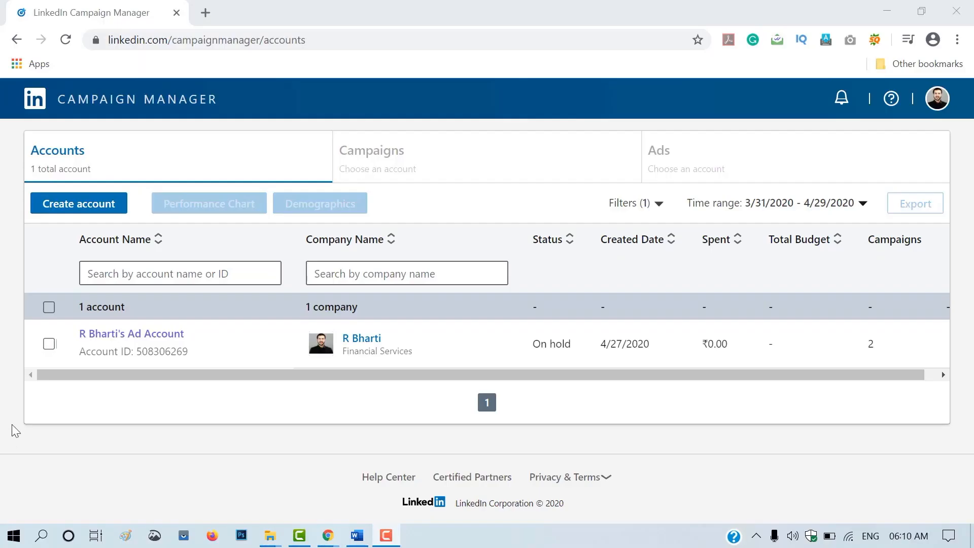
# Step: Open the ad account's Lead Gen Forms and select the Financial Security form
pyautogui.click(50, 345)
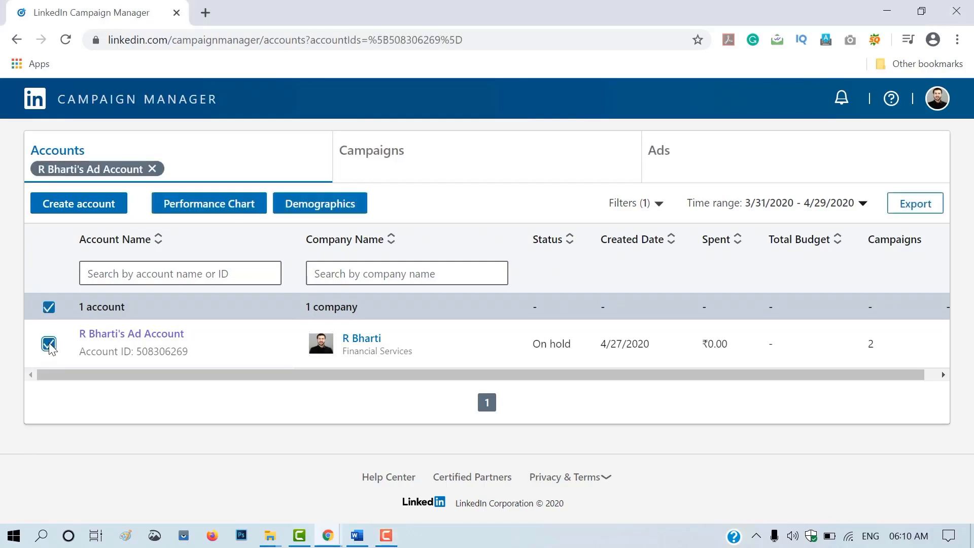
pyautogui.click(395, 161)
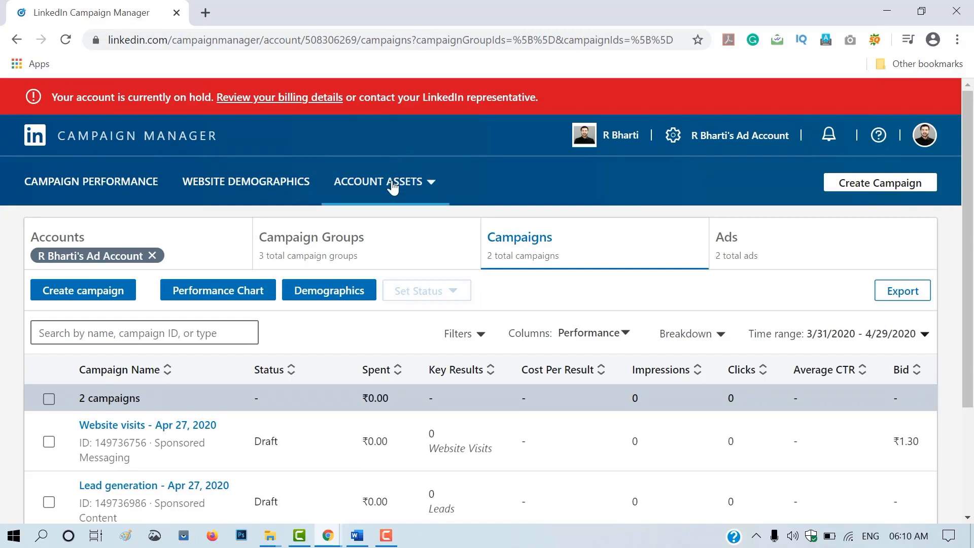
pyautogui.click(393, 184)
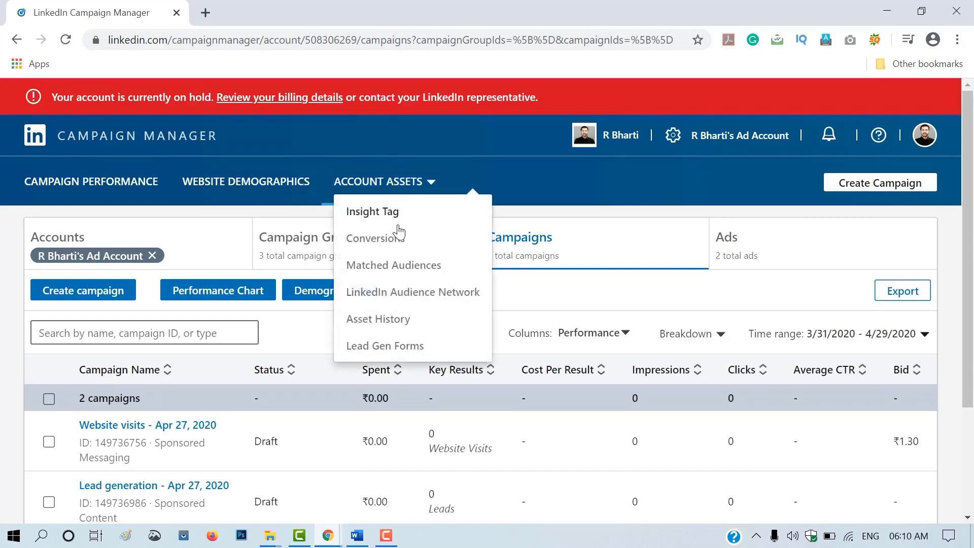
pyautogui.click(398, 347)
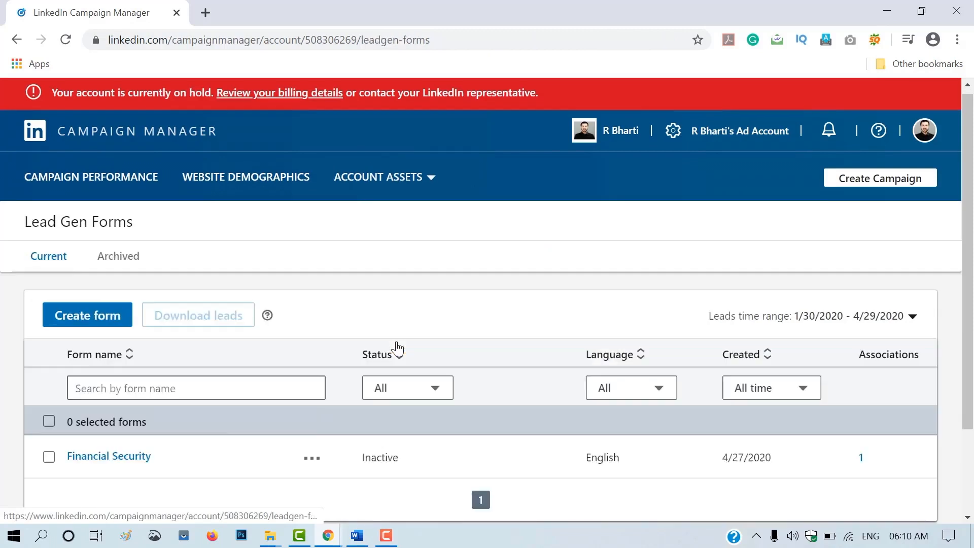
pyautogui.click(49, 458)
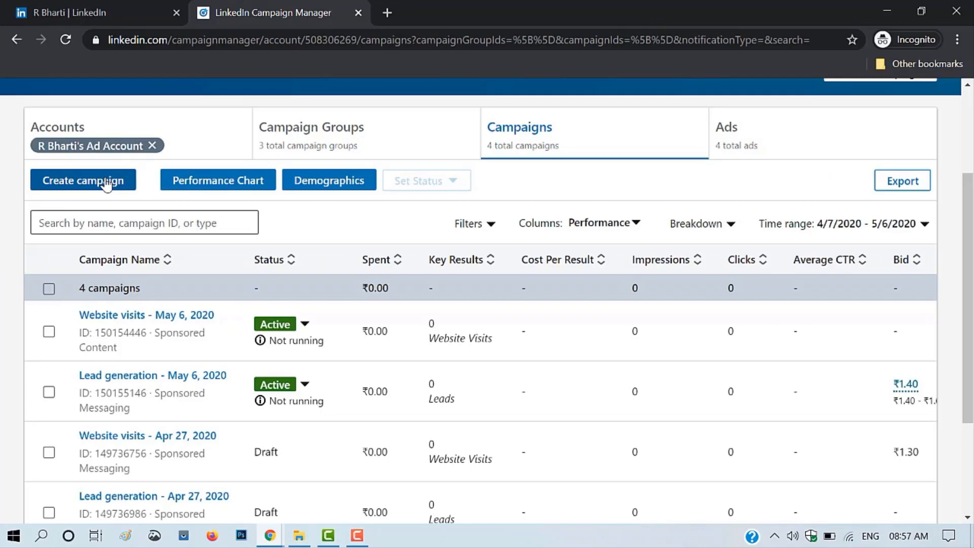
# Step: Create a campaign with the Website visits objective and the Conversation ad (Beta) format, and save its setup
pyautogui.click(106, 182)
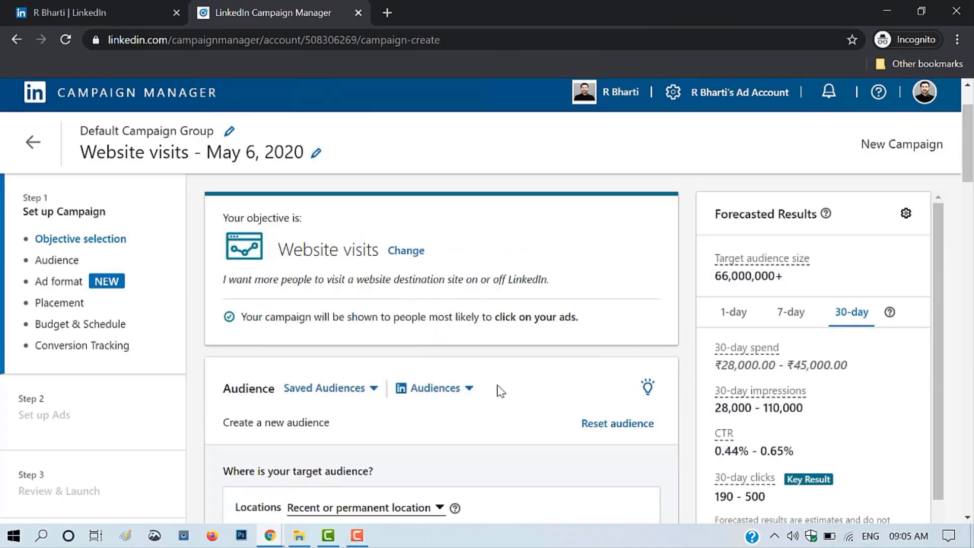
pyautogui.scroll(-15, 498, 386)
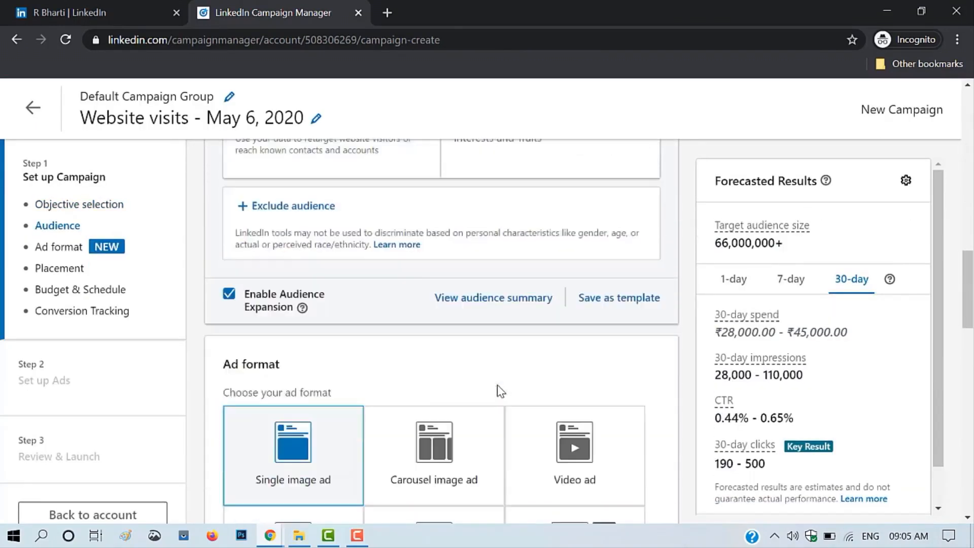
pyautogui.scroll(5, 497, 384)
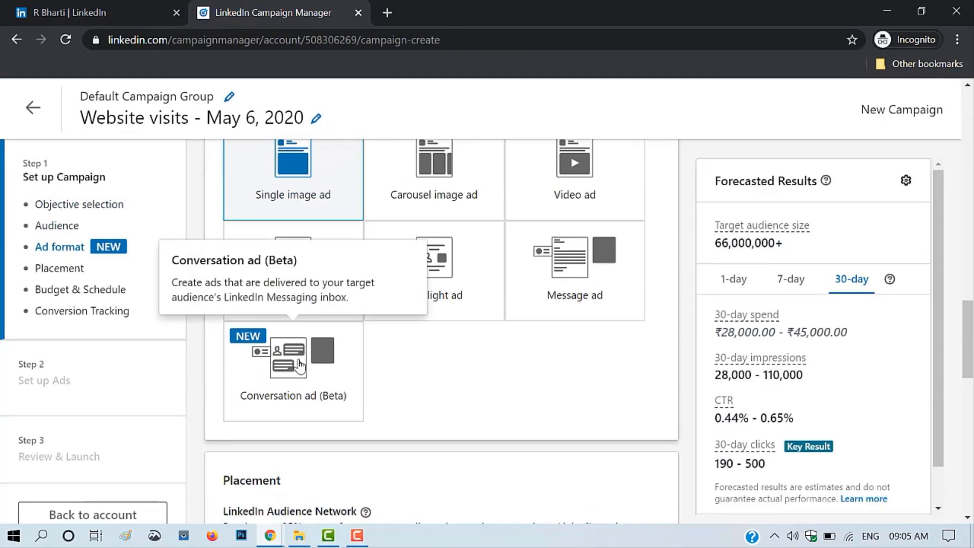
pyautogui.click(299, 366)
pyautogui.scroll(-15, 539, 392)
pyautogui.click(653, 424)
pyautogui.click(746, 384)
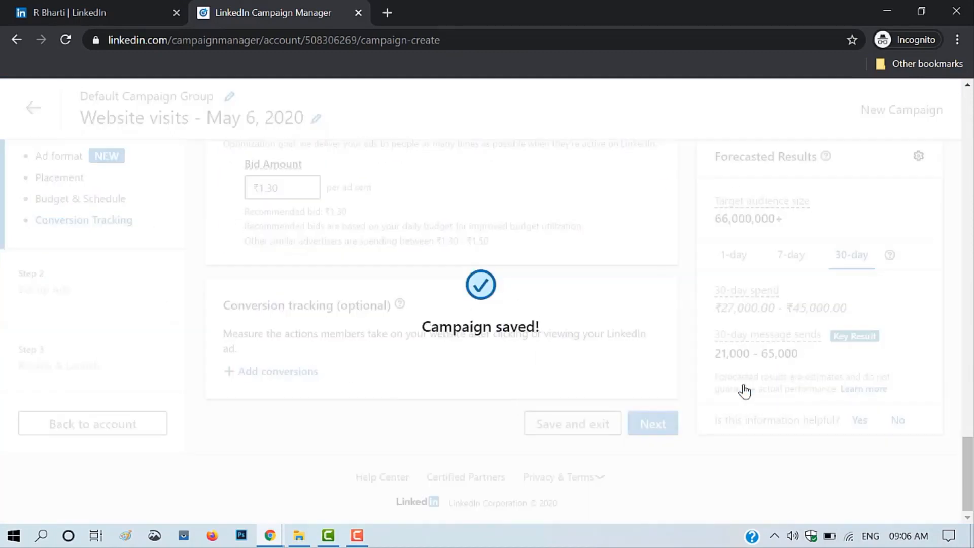
# Step: Start a new conversation ad named "Child Education Plan" with Regular income.jpg as its banner creative
pyautogui.click(634, 182)
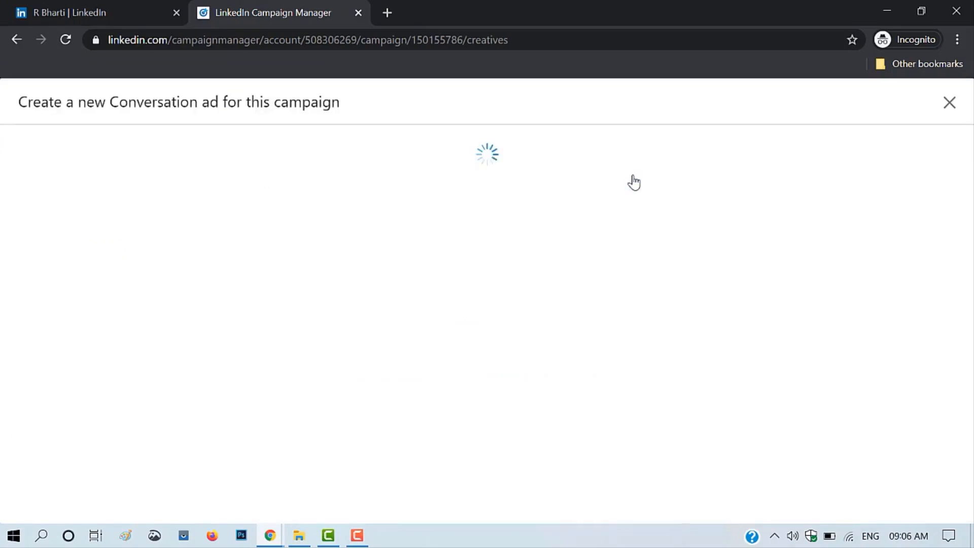
pyautogui.click(203, 276)
pyautogui.write('Child Education Plan')
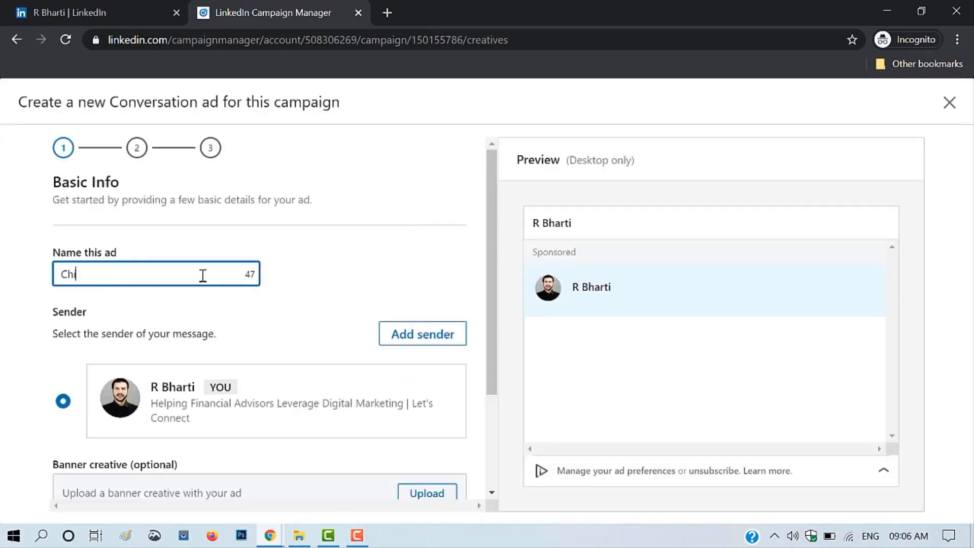
pyautogui.scroll(-3, 202, 276)
pyautogui.click(423, 355)
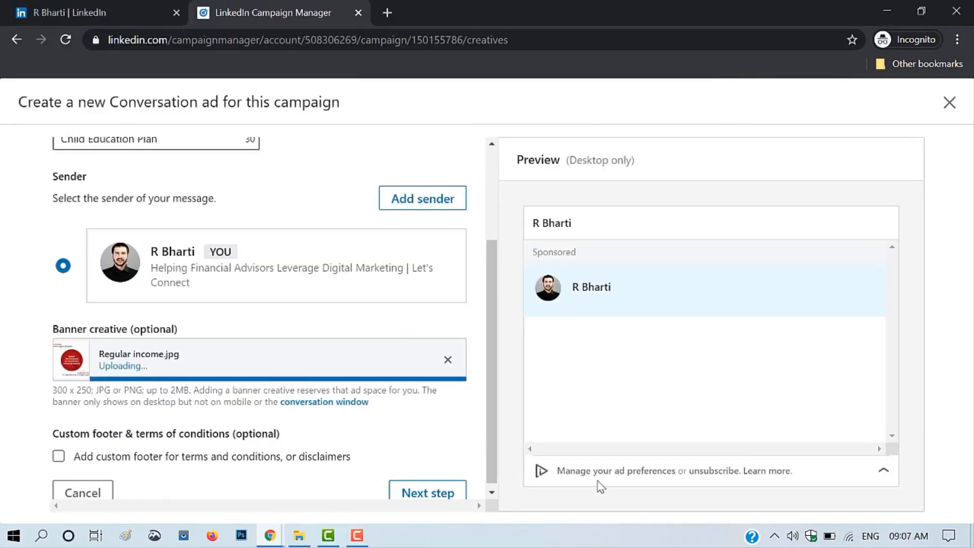
pyautogui.click(445, 488)
# Step: Compare the conversation templates and choose "Offer professional services" for the ad
pyautogui.scroll(-5, 359, 333)
pyautogui.scroll(5, 280, 372)
pyautogui.click(281, 372)
pyautogui.click(282, 438)
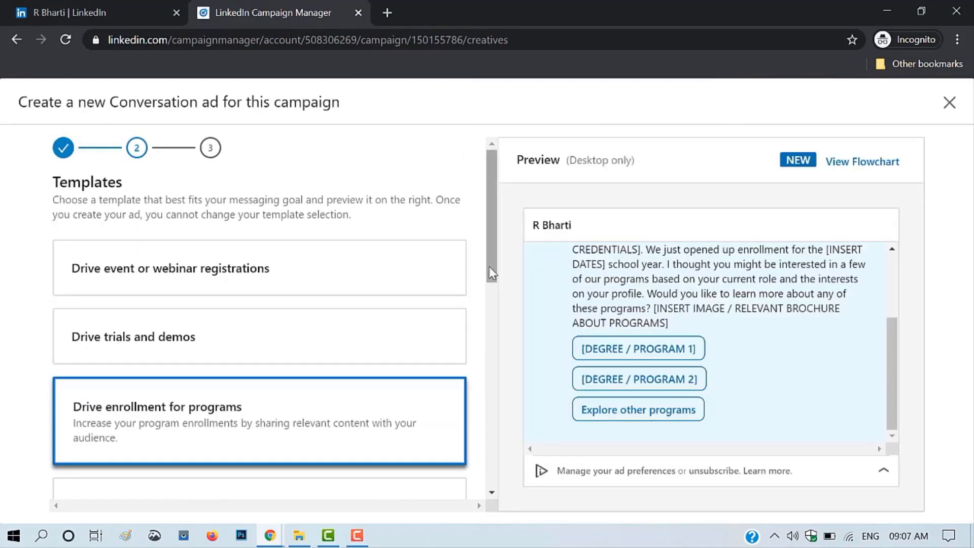
pyautogui.scroll(-4, 381, 279)
pyautogui.click(381, 279)
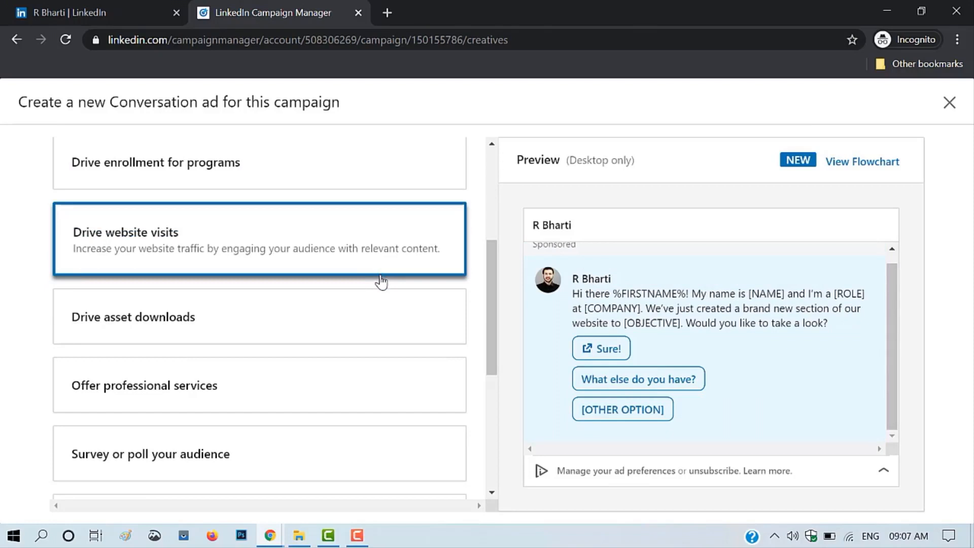
pyautogui.click(338, 391)
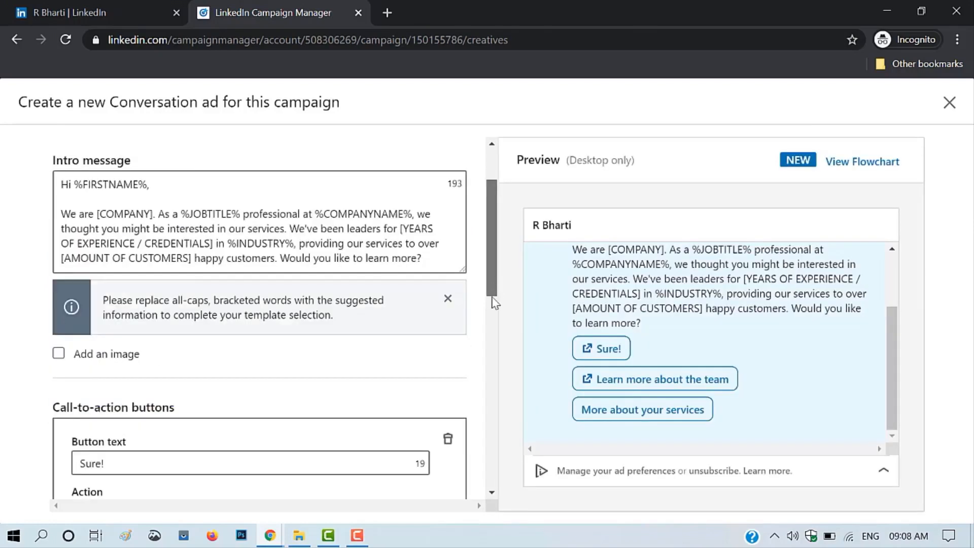
pyautogui.moveTo(495, 298); pyautogui.dragTo(496, 361)
pyautogui.click(321, 339)
pyautogui.write('https://www.salespanda.com')
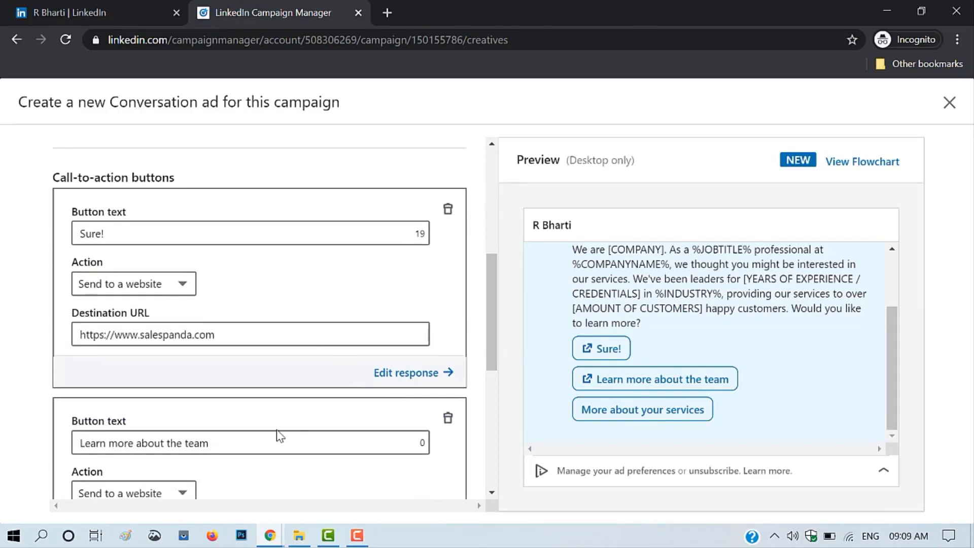
pyautogui.scroll(-2, 278, 435)
pyautogui.click(200, 211)
pyautogui.hotkey('ctrl', 'a')
pyautogui.hotkey('ctrl', 'c')
pyautogui.click(183, 417)
pyautogui.hotkey('ctrl', 'v')
pyautogui.write('/cont')
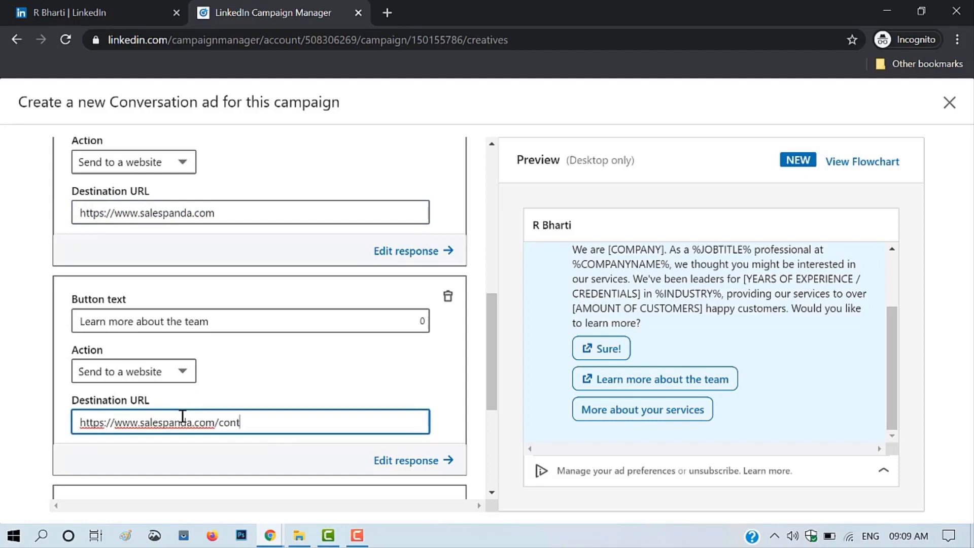
pyautogui.write('act-us')
pyautogui.click(5, 391)
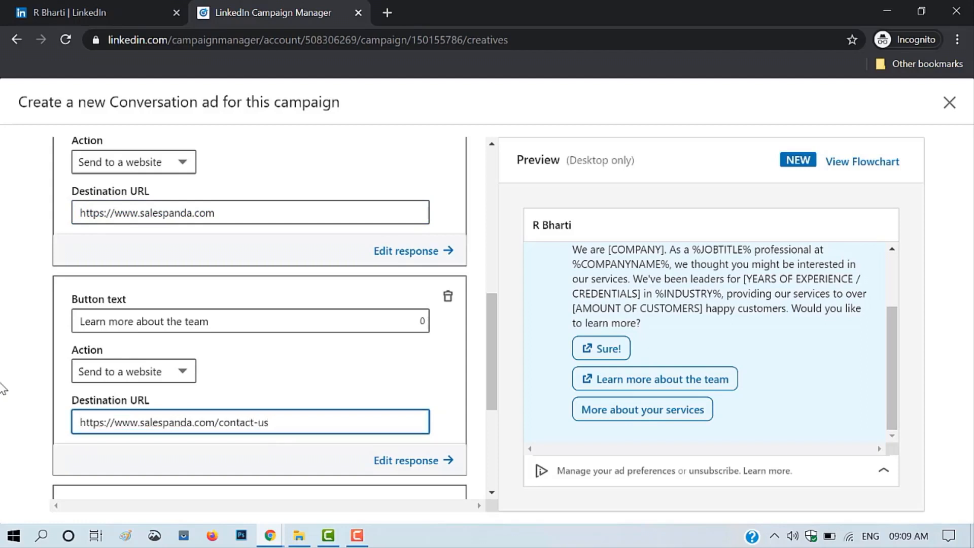
# Step: Use "Show next message" as the action of the "More about your services" button
pyautogui.moveTo(488, 392); pyautogui.dragTo(488, 469)
pyautogui.click(183, 343)
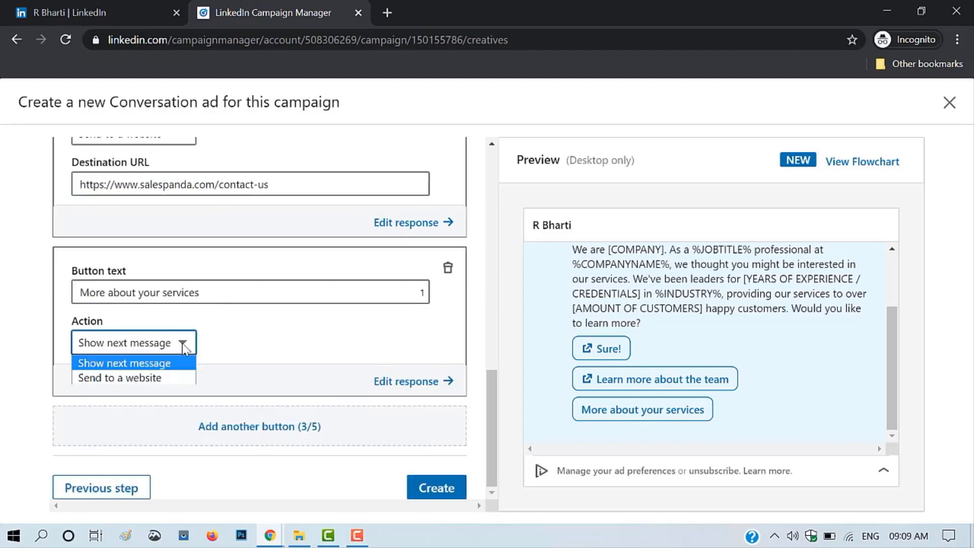
pyautogui.click(153, 363)
# Step: Fill the intro message with the company name, customised portfolio investment services for child education and 300 happy customers, and try to create the ad
pyautogui.scroll(15, 309, 337)
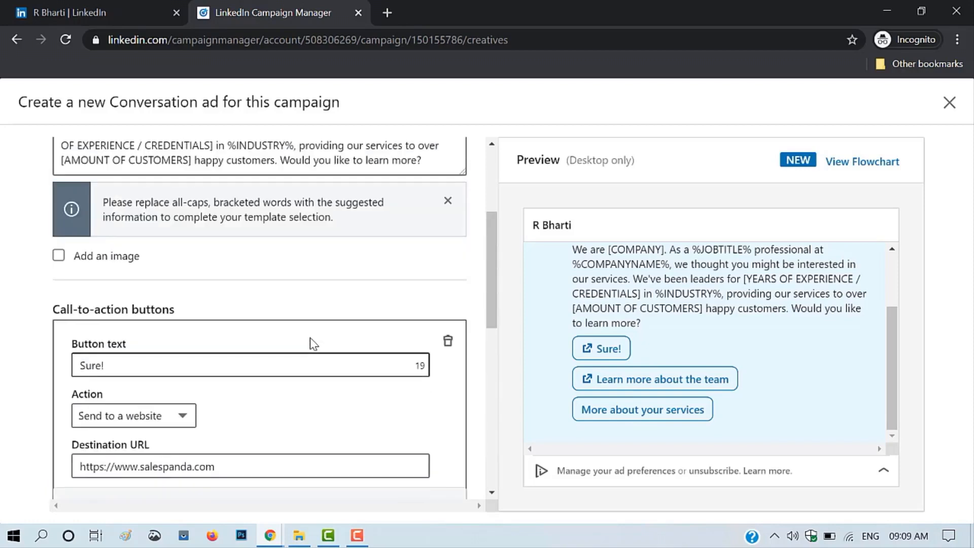
pyautogui.moveTo(154, 295); pyautogui.dragTo(100, 295)
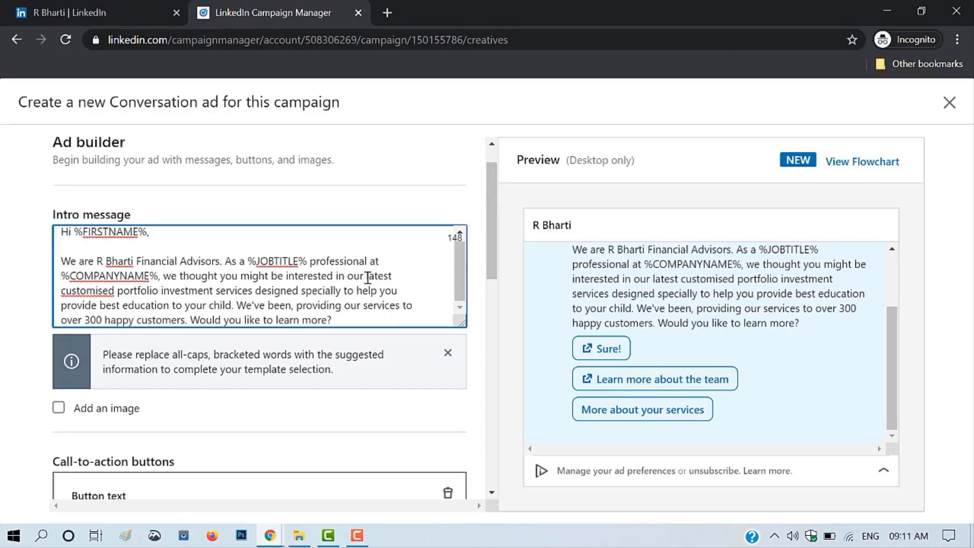
pyautogui.doubleClick(378, 276)
pyautogui.press('BackSpace')
pyautogui.scroll(-10, 322, 391)
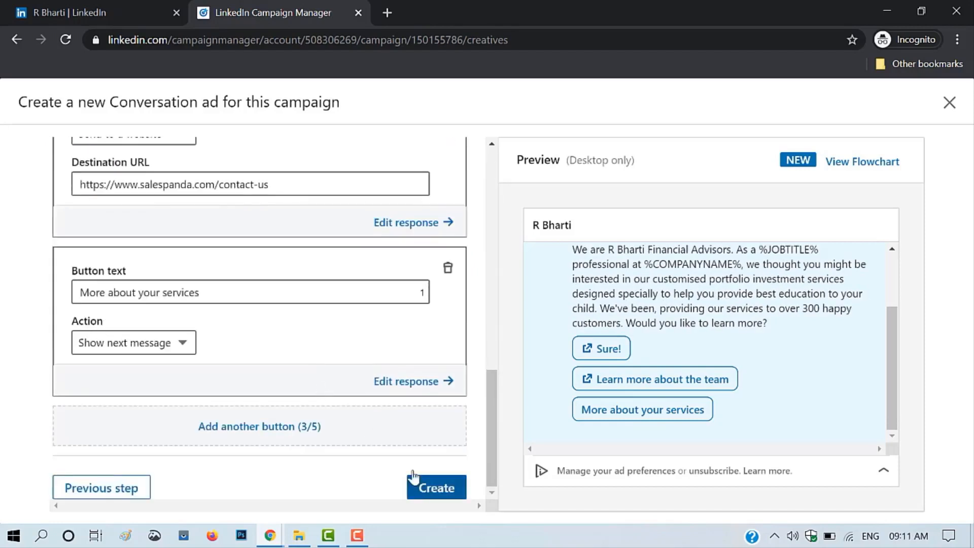
pyautogui.click(415, 486)
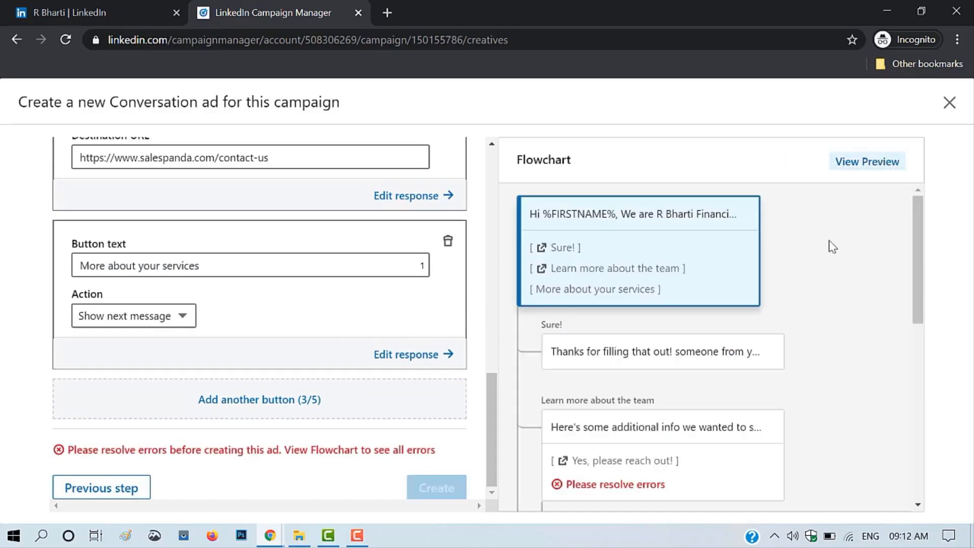
pyautogui.click(660, 361)
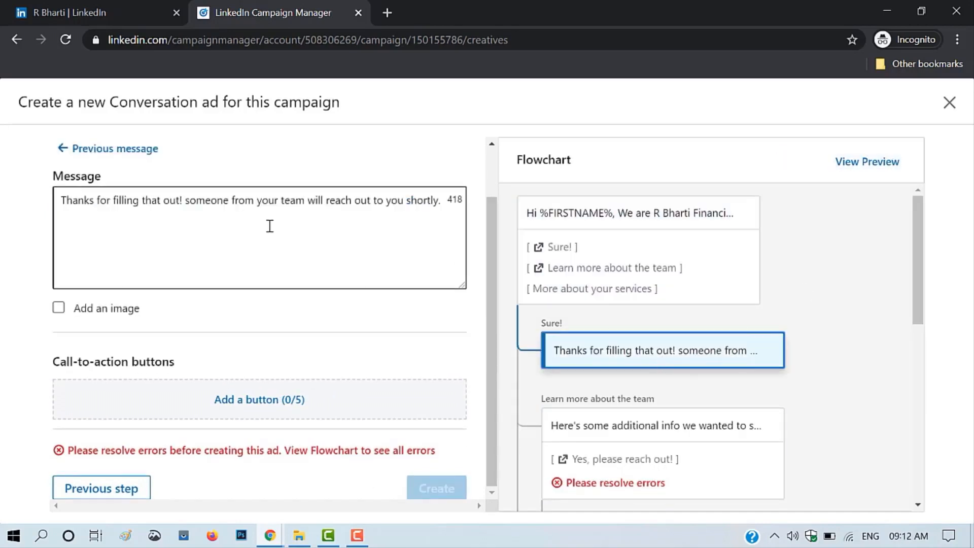
pyautogui.click(660, 457)
pyautogui.click(206, 298)
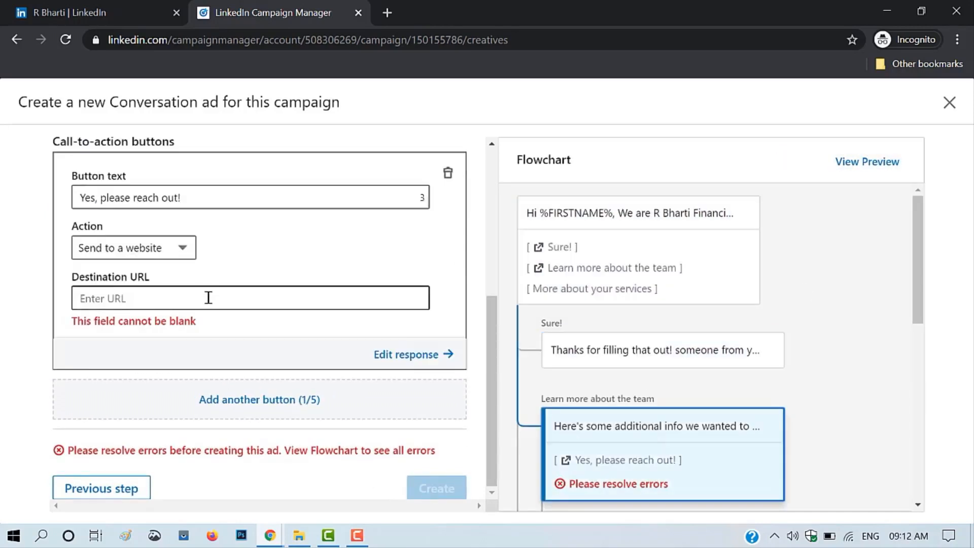
pyautogui.hotkey('ctrl', 'v')
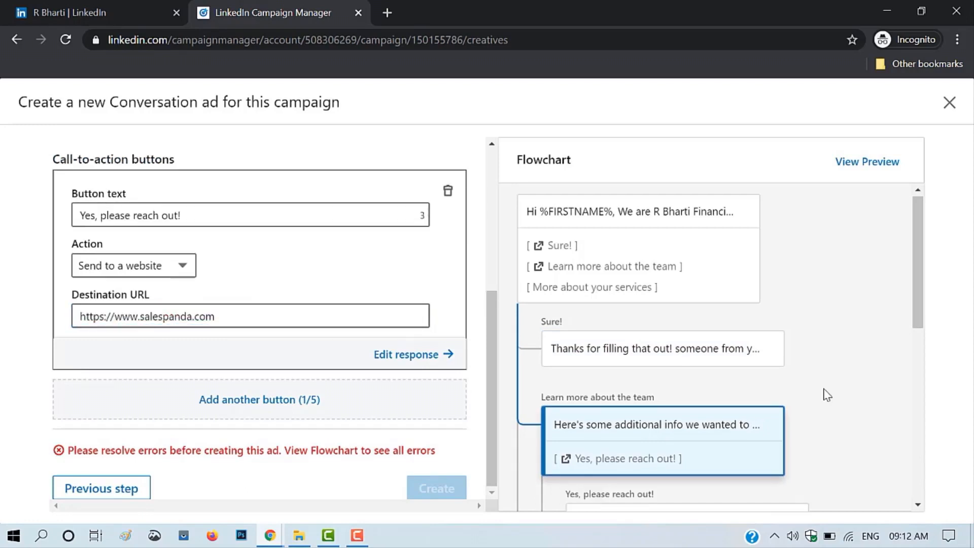
pyautogui.scroll(-5, 827, 394)
pyautogui.click(661, 299)
pyautogui.click(257, 299)
pyautogui.hotkey('ctrl', 'v')
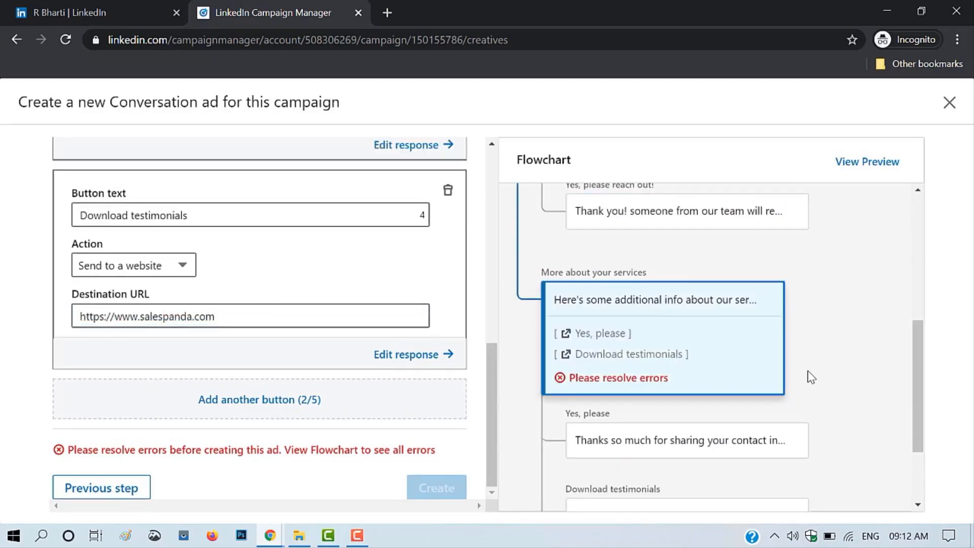
# Step: Delete the "Yes, please" button from the "More about your services" response
pyautogui.moveTo(498, 391); pyautogui.dragTo(498, 300)
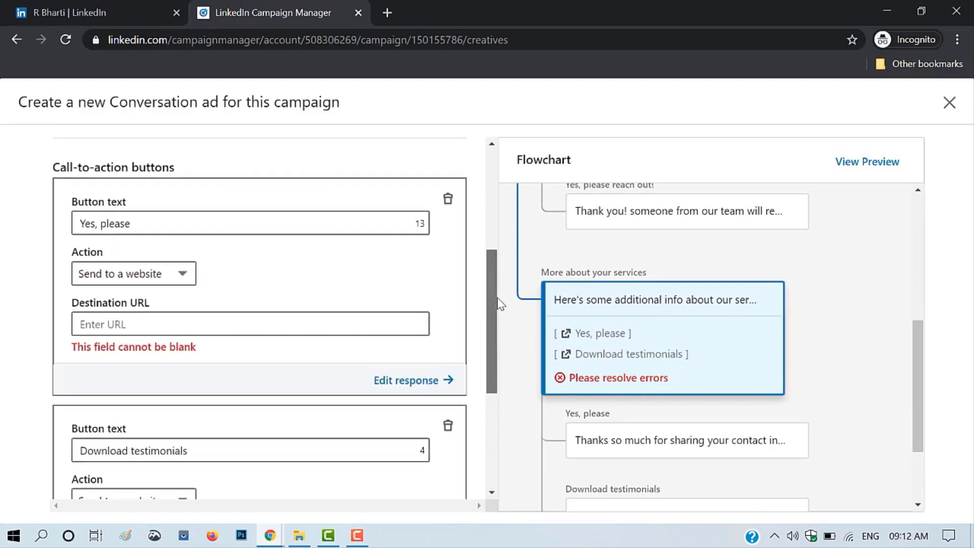
pyautogui.click(448, 199)
pyautogui.click(560, 142)
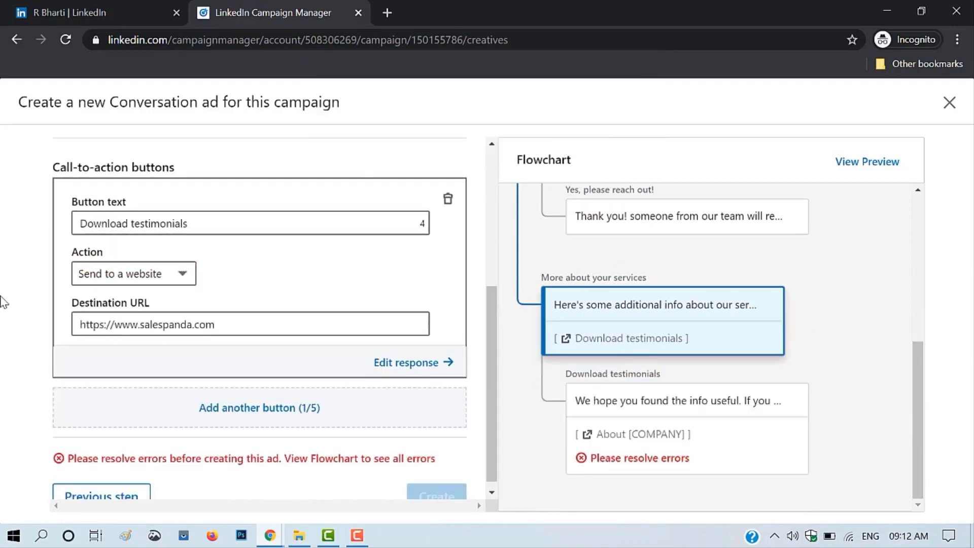
pyautogui.click(256, 325)
pyautogui.hotkey('ctrl', 'v')
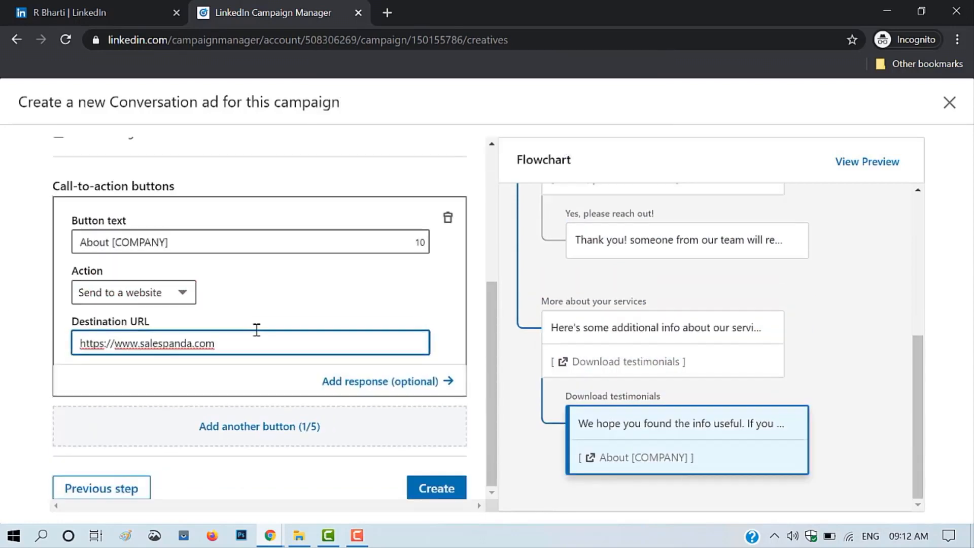
pyautogui.click(432, 488)
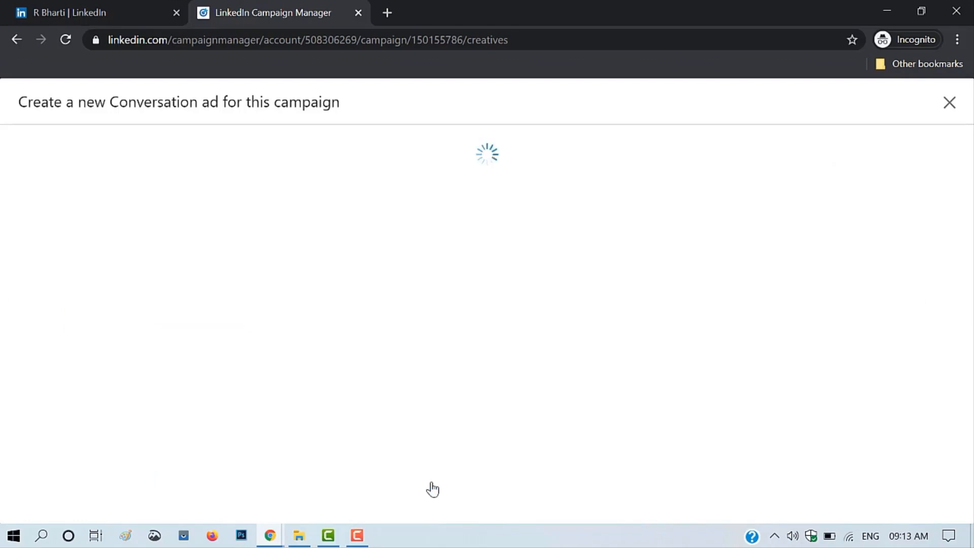
# Step: Check the conversation ad in LinkedIn Messaging by trying the "Sure!", "Learn more about the team" and "Yes, please reach out!" replies
pyautogui.click(646, 372)
pyautogui.click(655, 459)
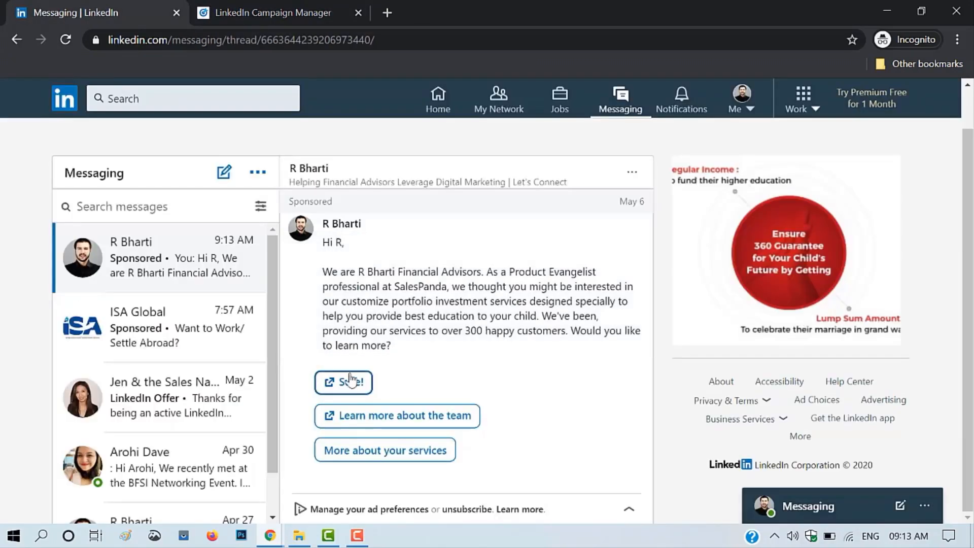
pyautogui.click(348, 382)
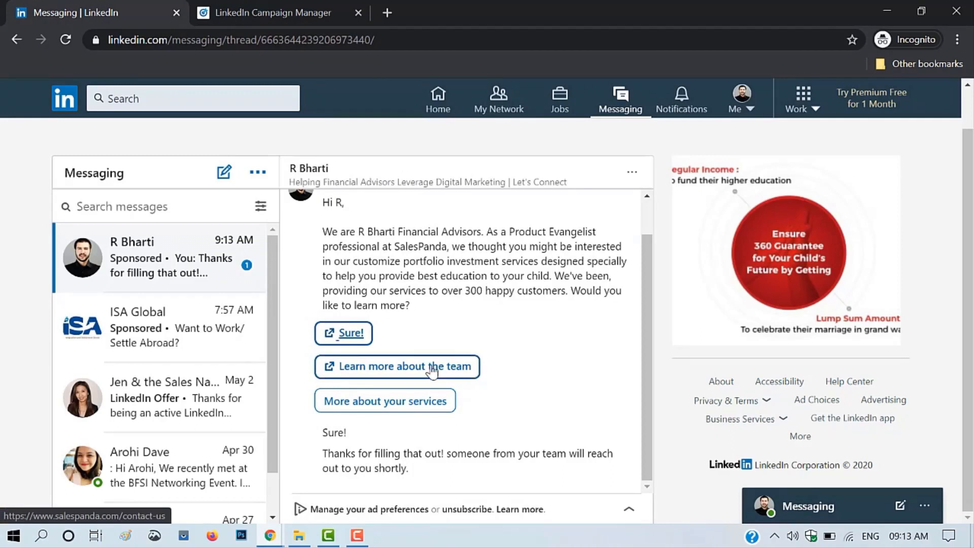
pyautogui.click(432, 372)
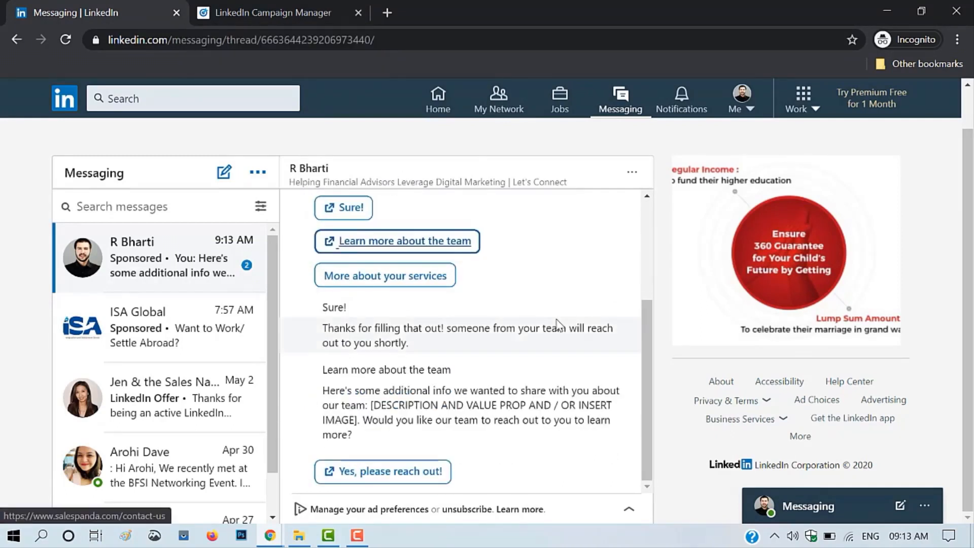
pyautogui.click(383, 471)
pyautogui.click(358, 13)
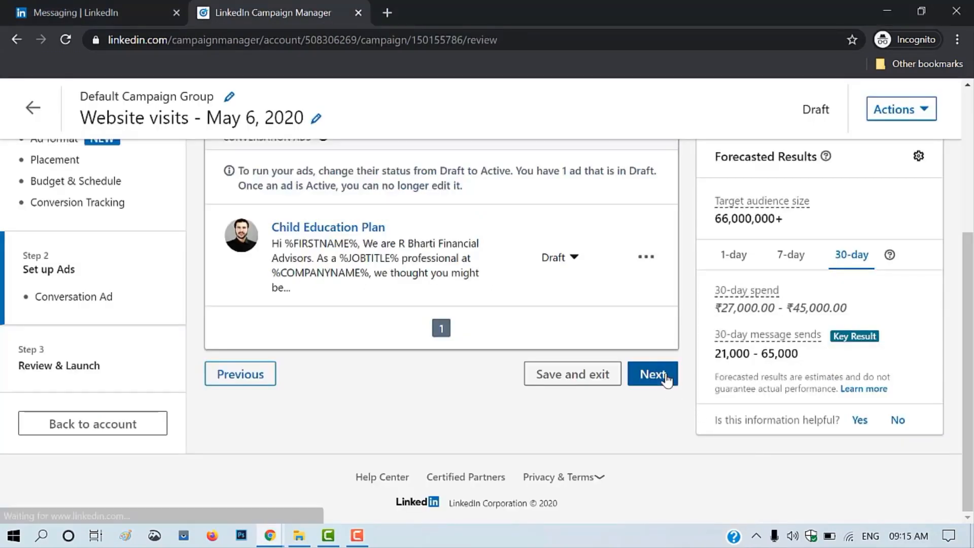
# Step: Launch the Website visits conversation ad campaign and view it in the account overview's campaign list
pyautogui.click(666, 380)
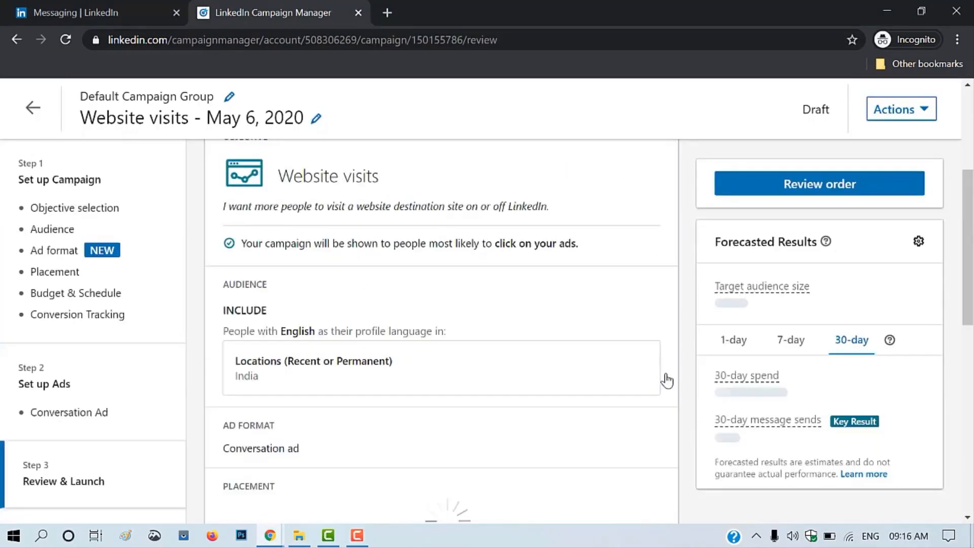
pyautogui.scroll(-10, 519, 380)
pyautogui.click(590, 426)
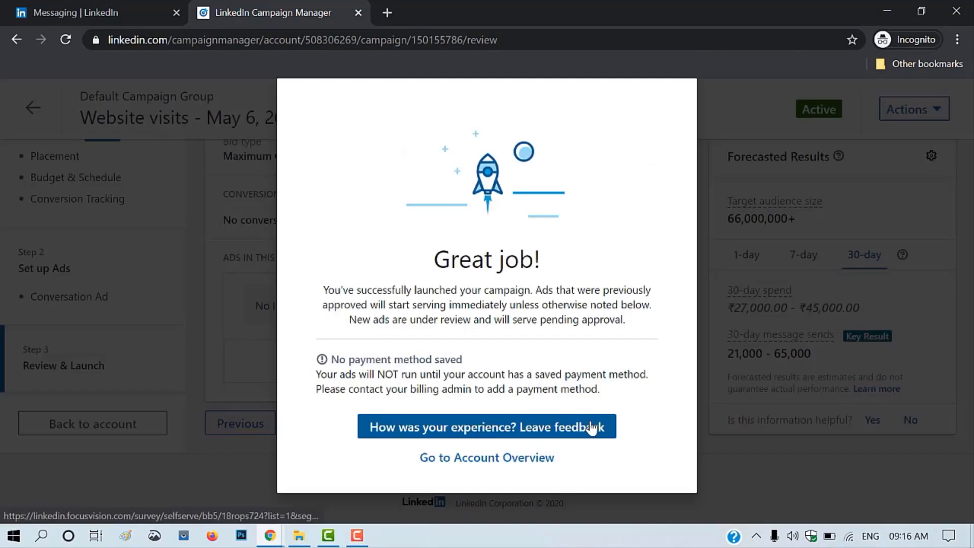
pyautogui.click(510, 459)
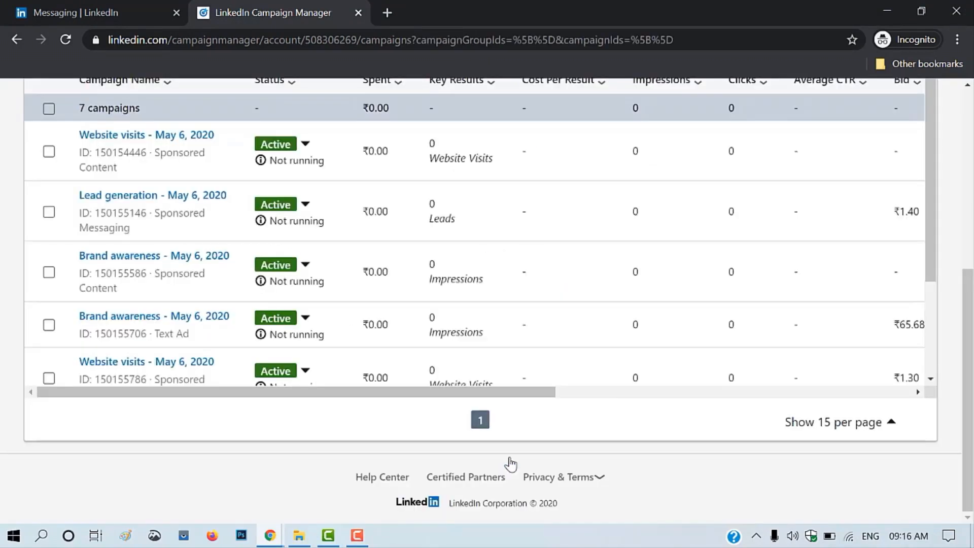
pyautogui.moveTo(970, 287); pyautogui.dragTo(969, 256)
pyautogui.moveTo(522, 459); pyautogui.dragTo(929, 463)
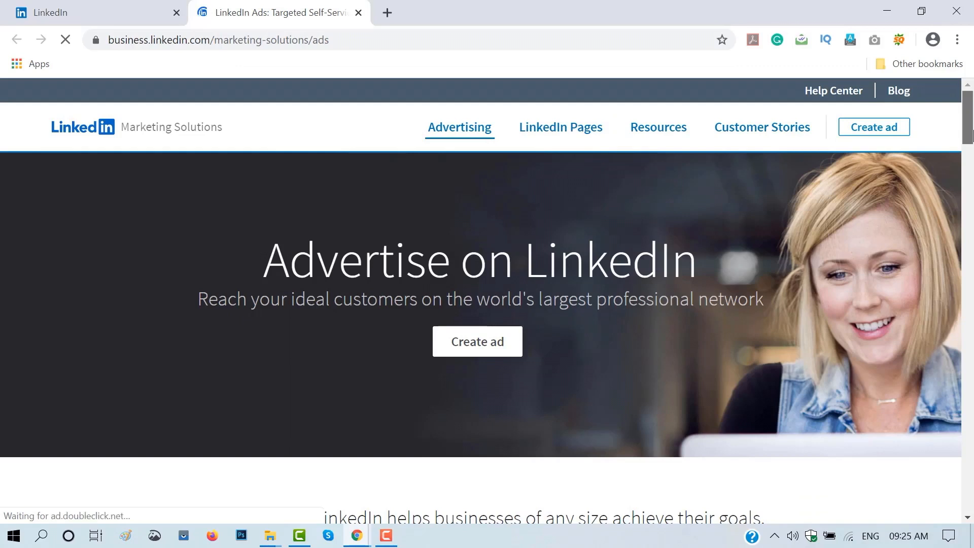
# Step: Look through the ad formats on the LinkedIn Marketing Solutions advertising page, including Text Ads and Dynamic Ads
pyautogui.moveTo(971, 127); pyautogui.dragTo(972, 335)
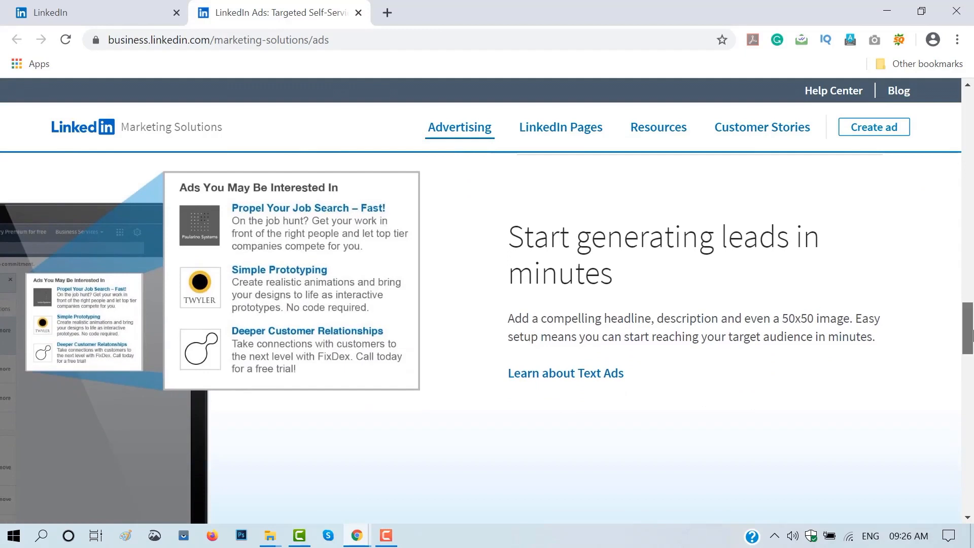
pyautogui.moveTo(972, 335); pyautogui.dragTo(971, 396)
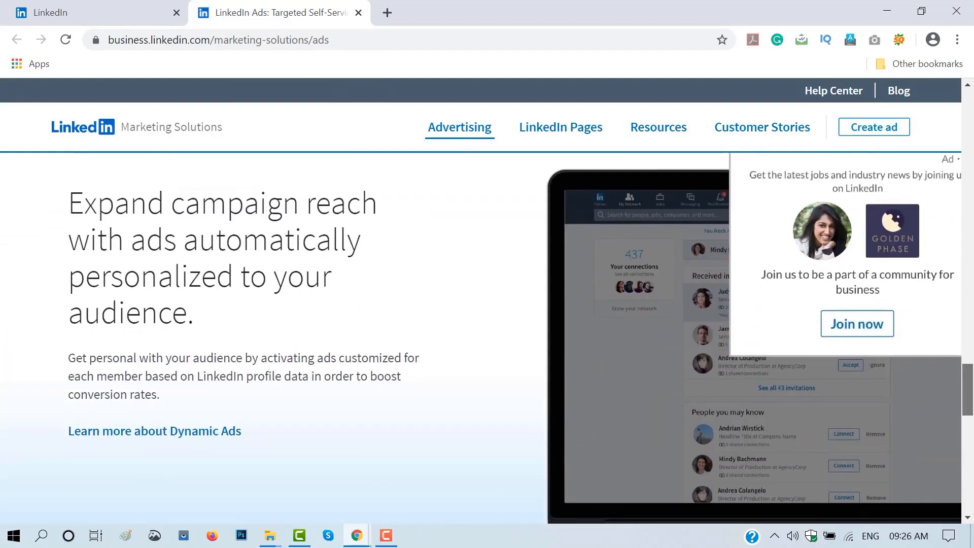